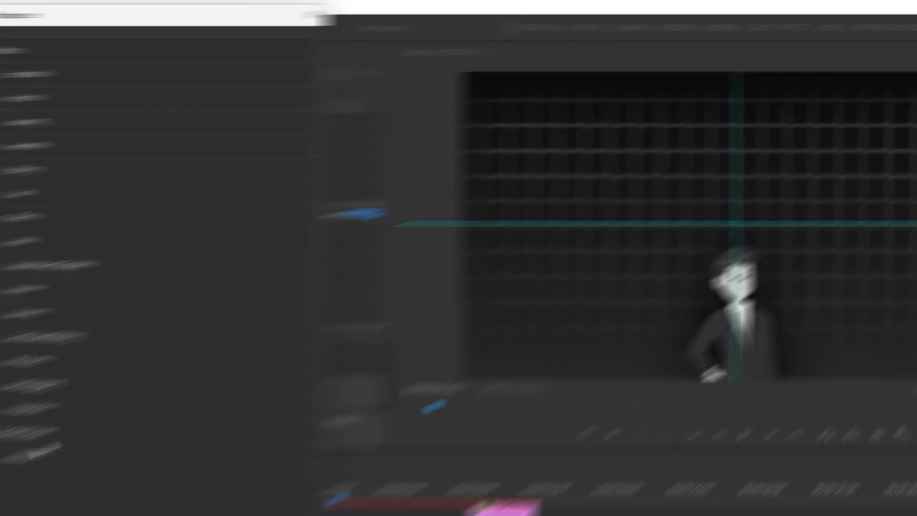
Edit the workspaces so only Editing, Color and Audio remain shown, moving the others to Do Not Show
left_click_drag(261, 334, 258, 352)
mouse_move(238, 315)
left_mouse_down()
mouse_move(231, 327)
mouse_move(239, 333)
left_mouse_up()
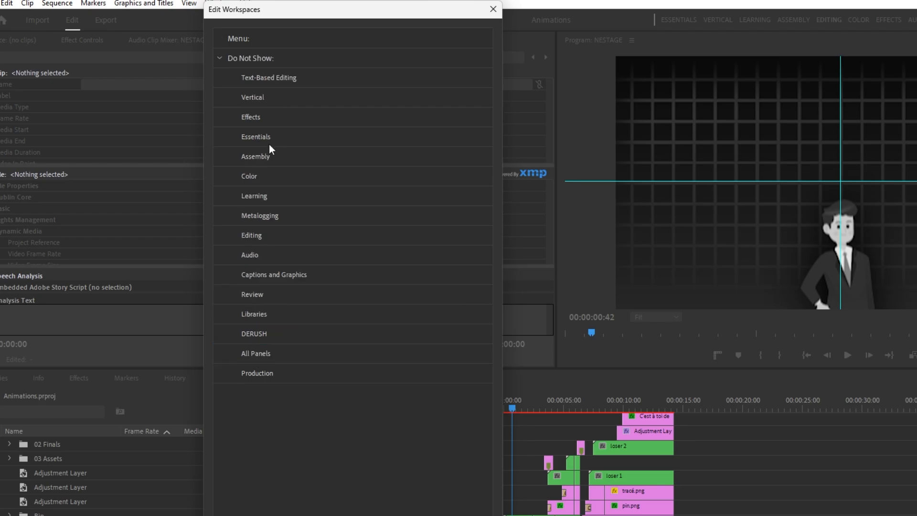
left_click_drag(262, 185, 274, 51)
left_click_drag(286, 253, 288, 76)
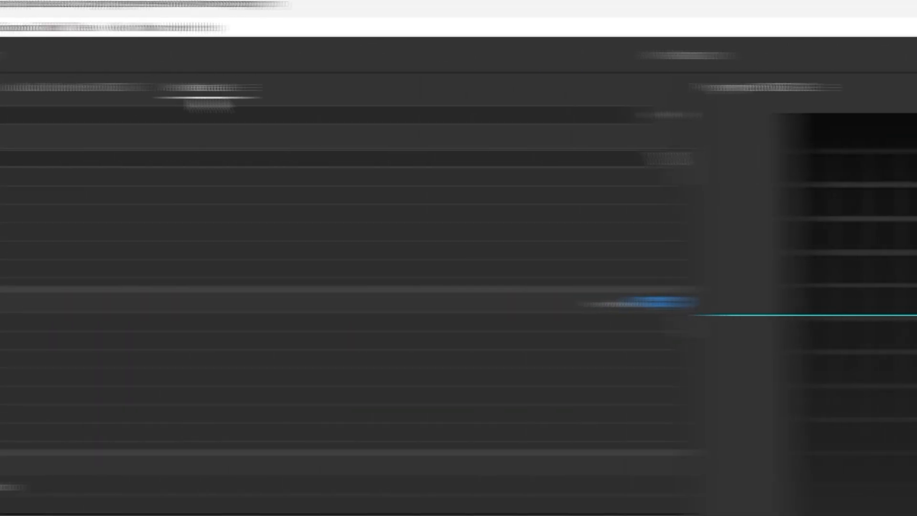
Close the unneeded panels in the upper-left group, including the Audio Clip Mixer
right_click(436, 97)
left_click(493, 114)
right_click(283, 90)
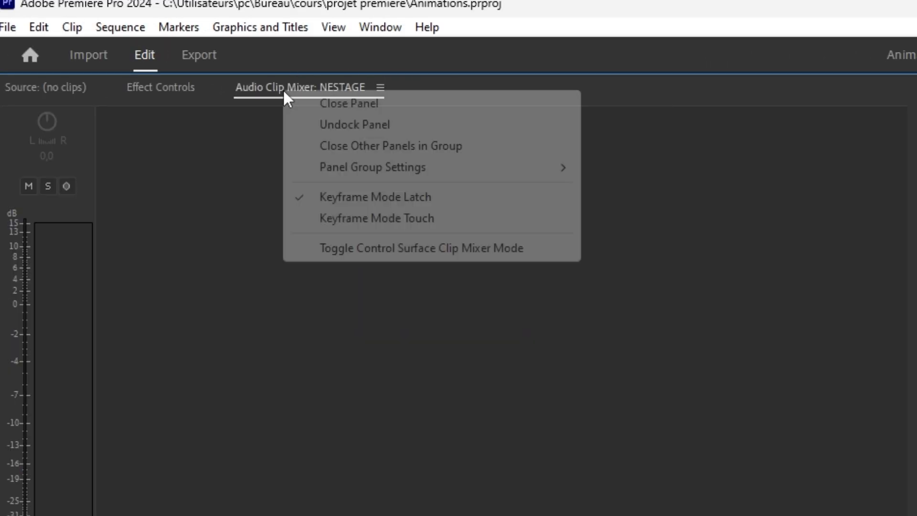
left_click(291, 103)
Close the Markers, Info, Libraries and Media Browser panels in the lower-left group, keeping Effects and Project
right_click(164, 319)
left_click(182, 325)
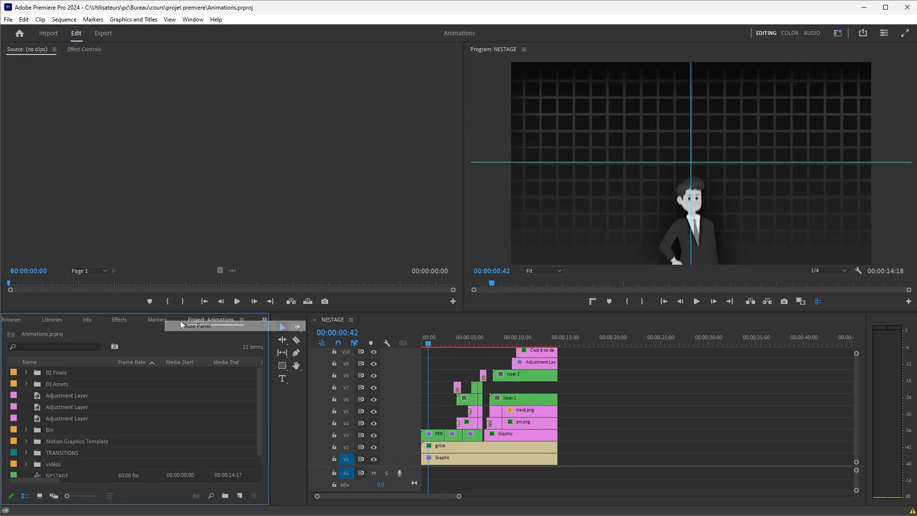
right_click(157, 319)
left_click(162, 326)
right_click(109, 319)
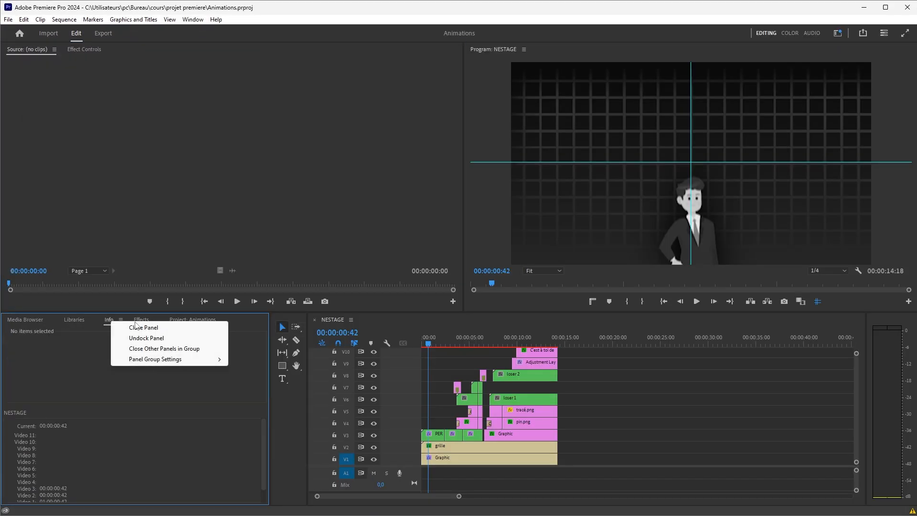
left_click(117, 326)
right_click(74, 319)
left_click(82, 326)
right_click(42, 320)
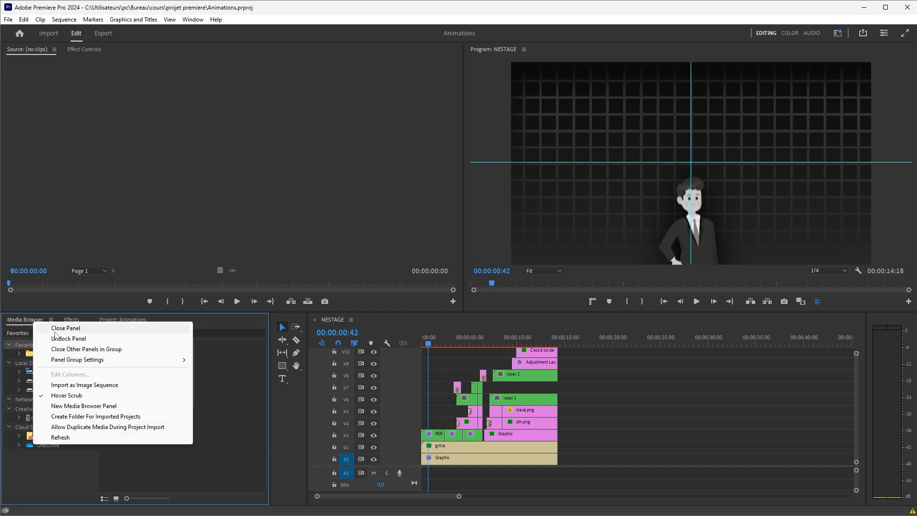
left_click(65, 327)
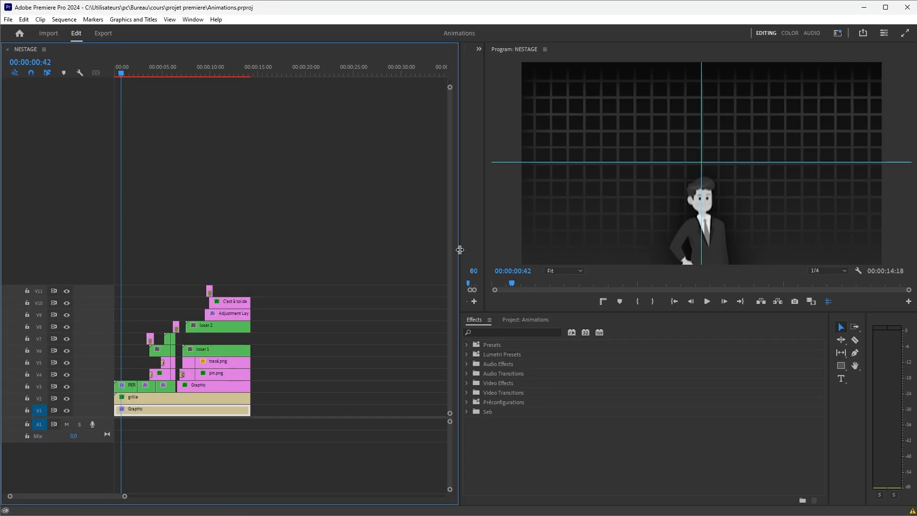
Dock the timeline along the left side and move the Source monitor beneath the Program monitor
left_click_drag(459, 250, 246, 119)
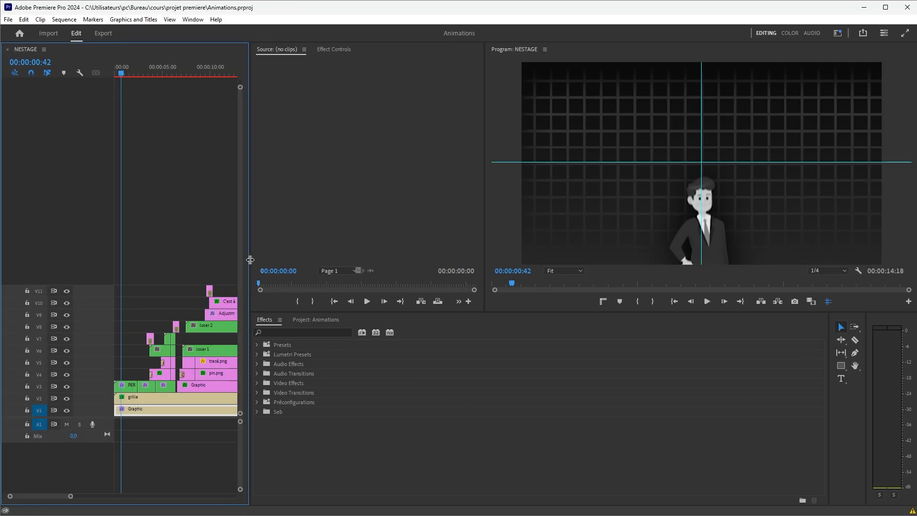
left_click_drag(268, 54, 610, 313)
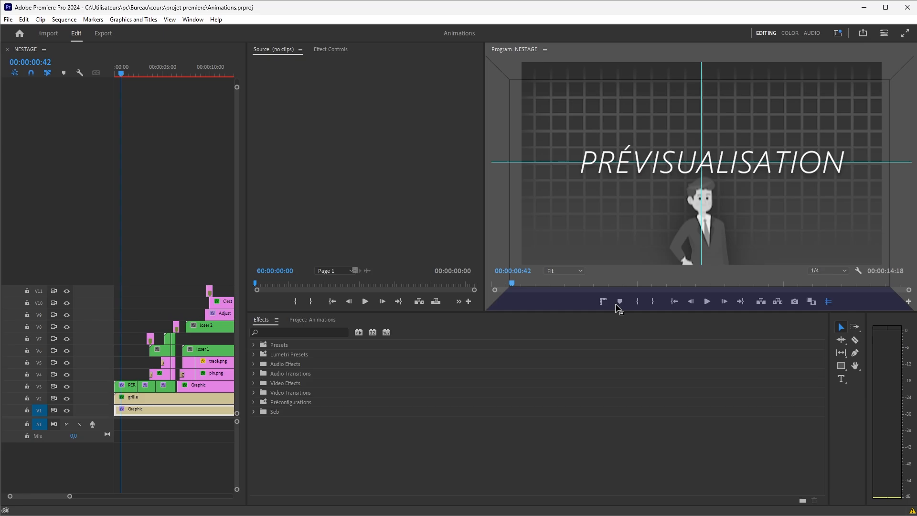
left_click_drag(618, 308, 613, 302)
Group the Effects and Project panels with Effect Controls in the middle column
left_click(261, 319)
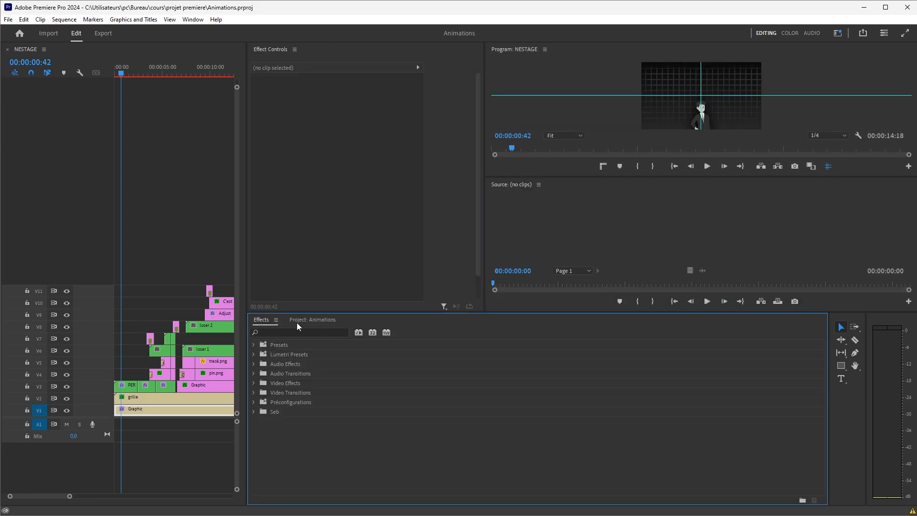
left_click_drag(305, 319, 322, 48)
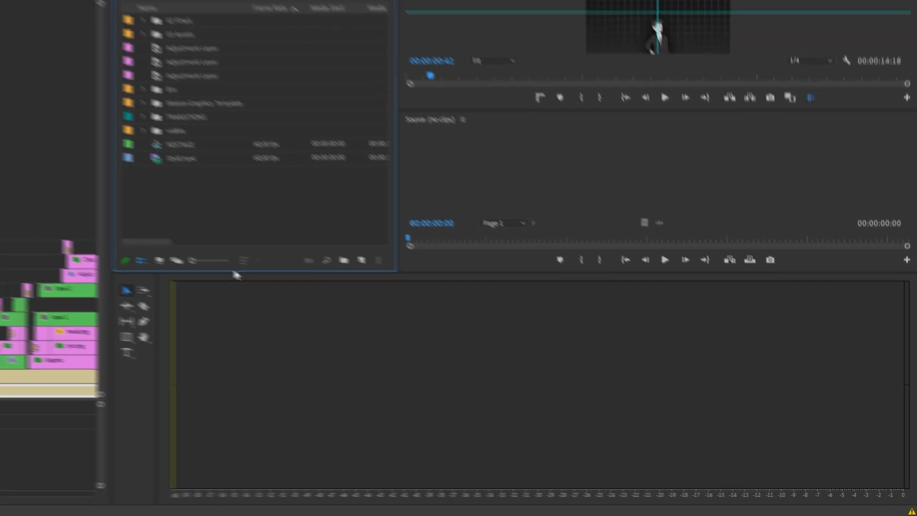
left_click_drag(210, 262, 245, 492)
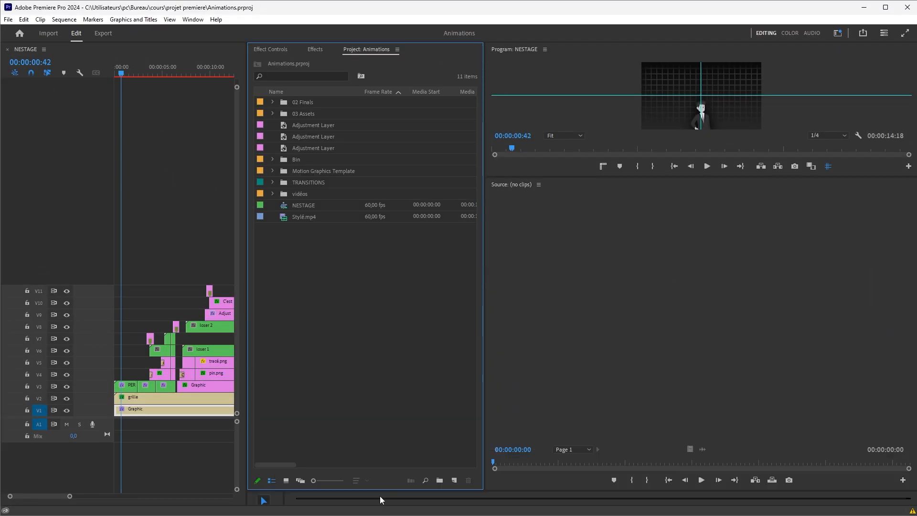
Resize the panel borders to enlarge the Program monitor and widen the middle and timeline columns
left_click_drag(578, 178, 577, 296)
left_click_drag(484, 260, 583, 257)
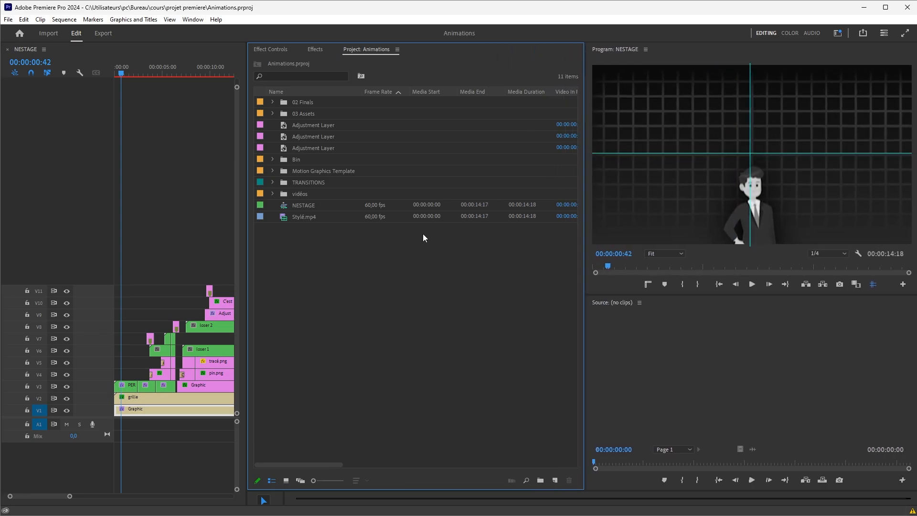
left_click_drag(246, 199, 302, 205)
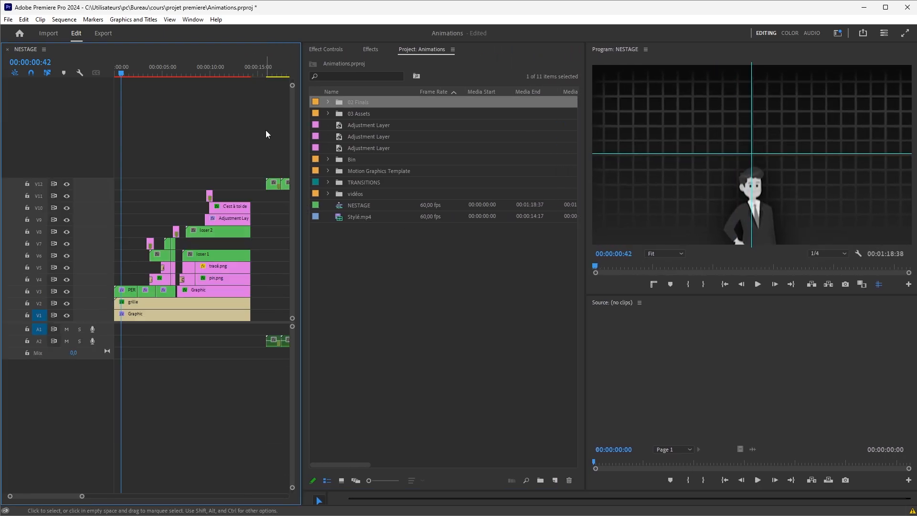
Undo the accidental timeline edit
key("ctrl+z")
mouse_move(266, 130)
left_mouse_down()
mouse_move(107, 340)
mouse_move(219, 142)
mouse_move(114, 317)
mouse_move(252, 231)
left_mouse_up()
scroll(238, 167, "up", 2)
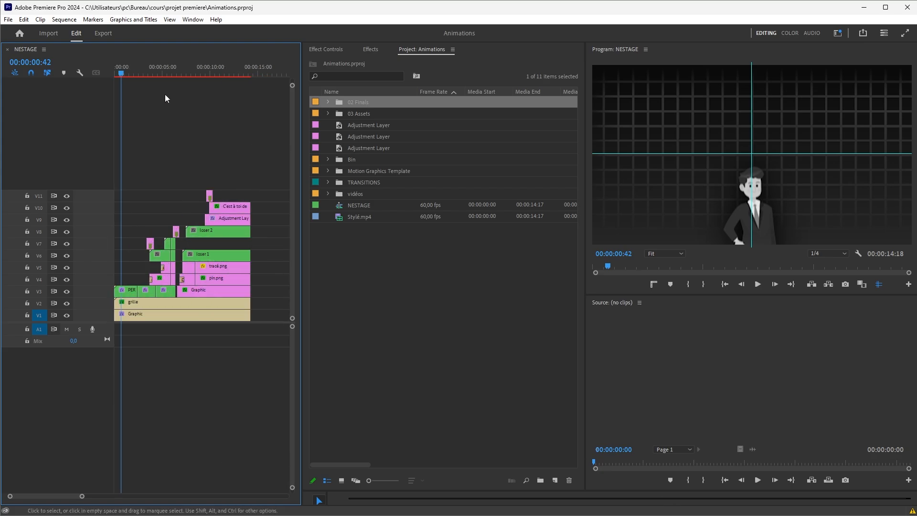
Switch through the Color and Audio workspaces and return to Editing to compare their layouts
right_click(59, 425)
left_click(116, 364)
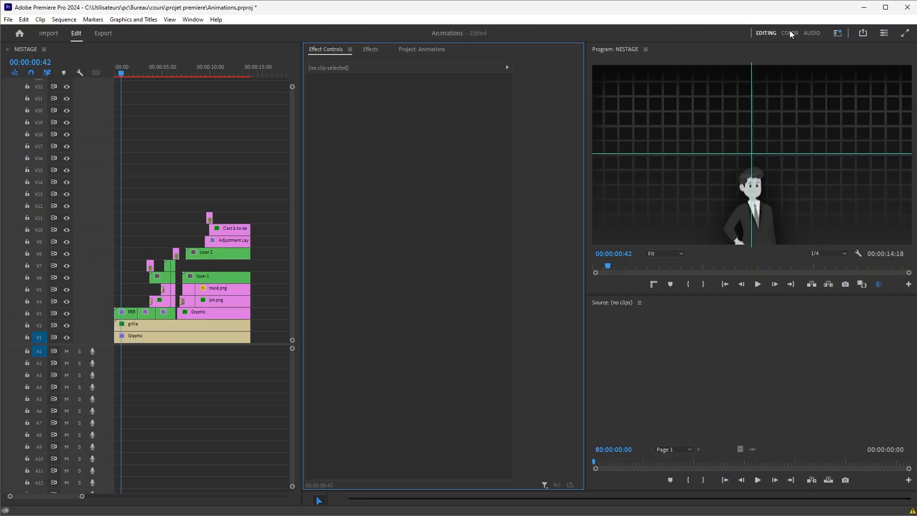
left_click(793, 32)
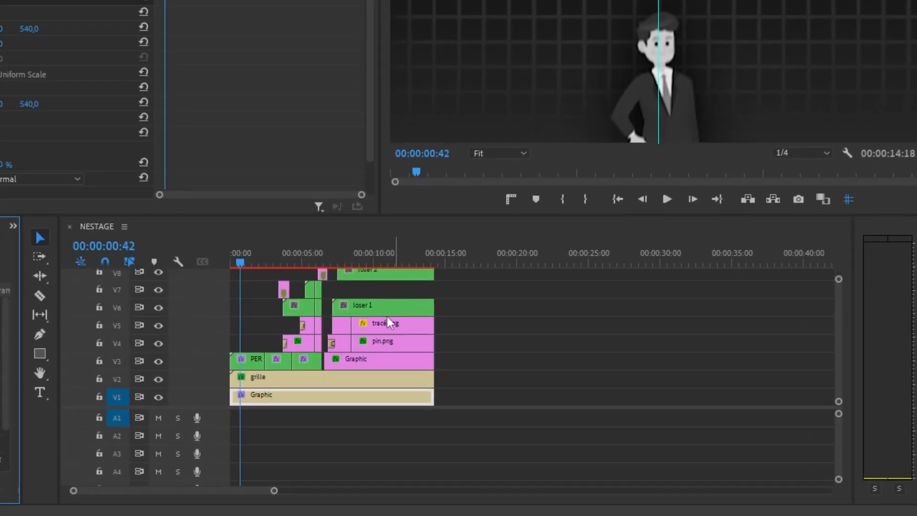
scroll(539, 343, "up", 6)
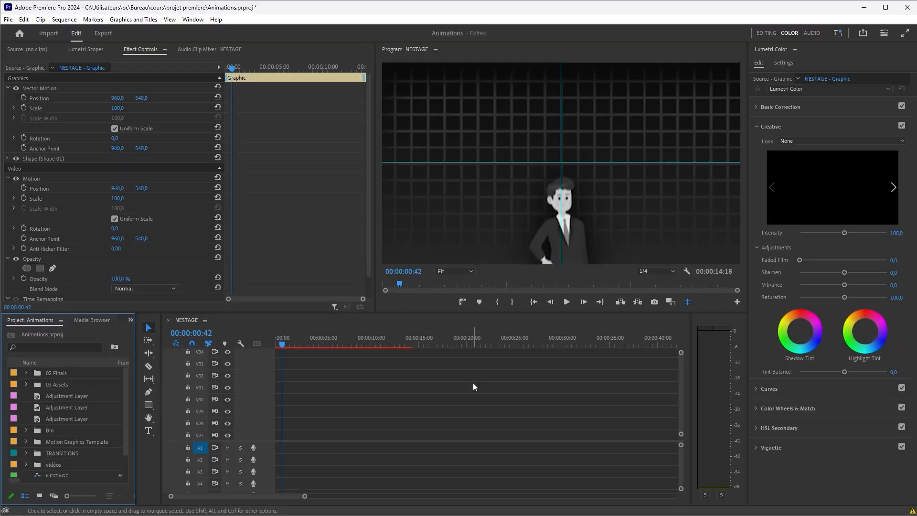
scroll(518, 334, "down", 10)
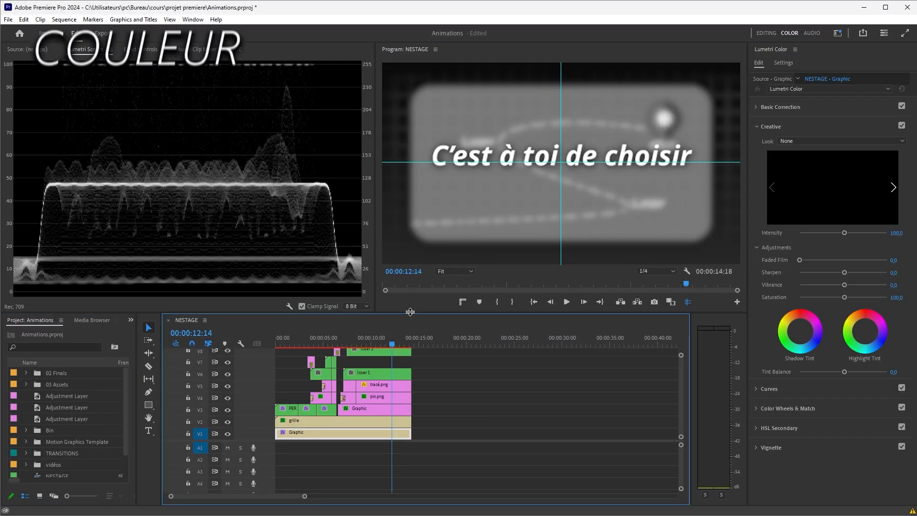
left_click(817, 40)
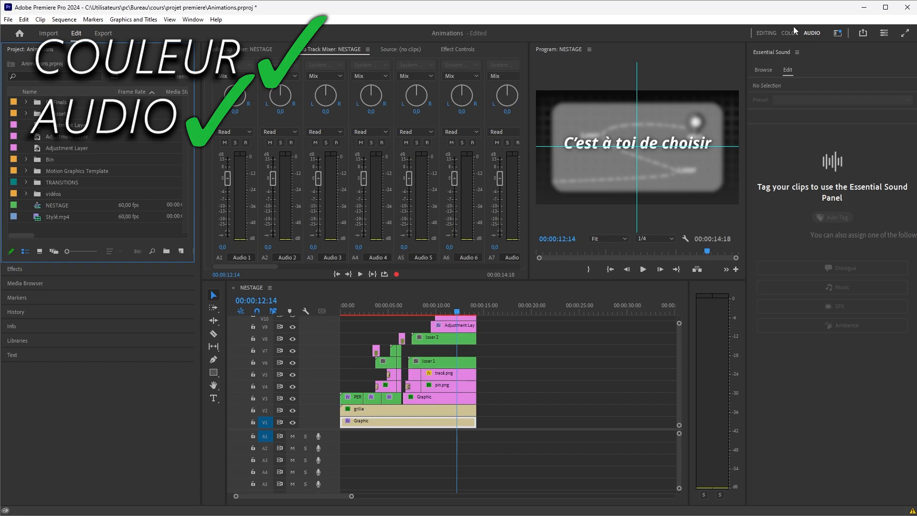
left_click(769, 35)
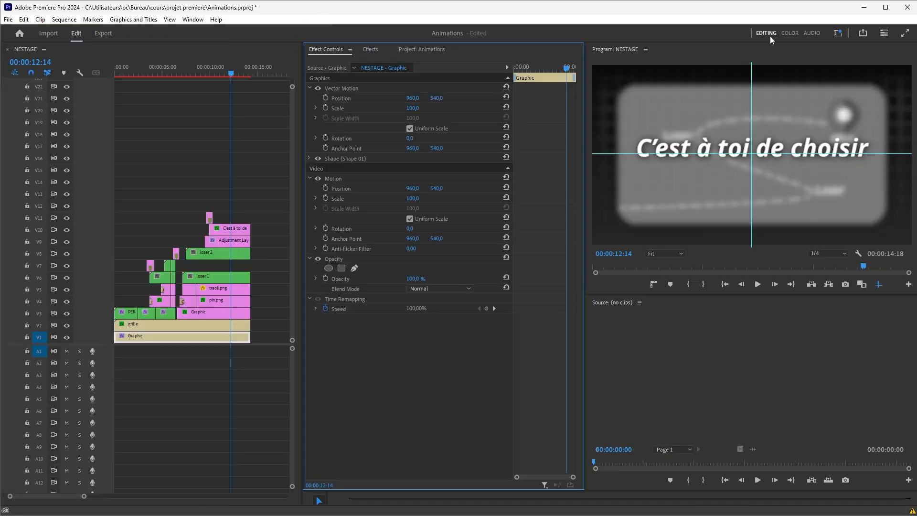
Create a new sequence named aha using the DNxHD 1080p 60 DNX HQX preset
left_click(23, 19)
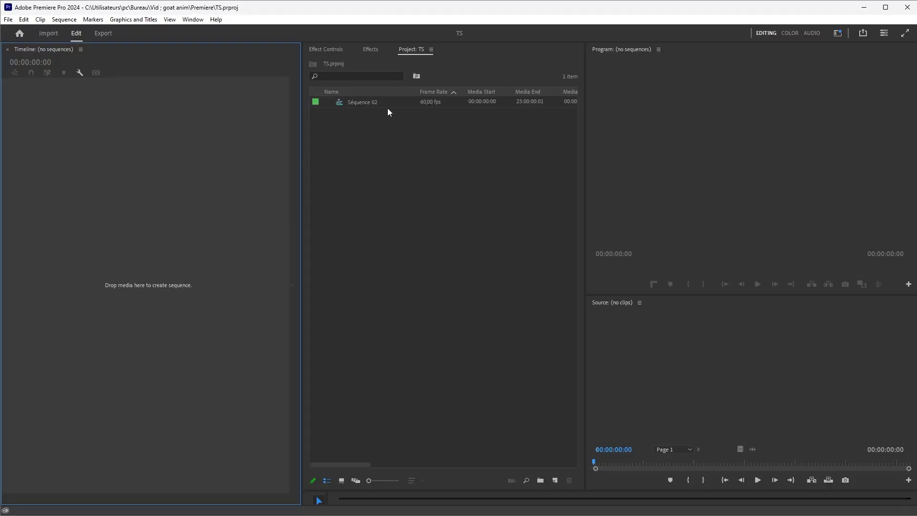
right_click(436, 208)
right_click(388, 206)
mouse_move(410, 248)
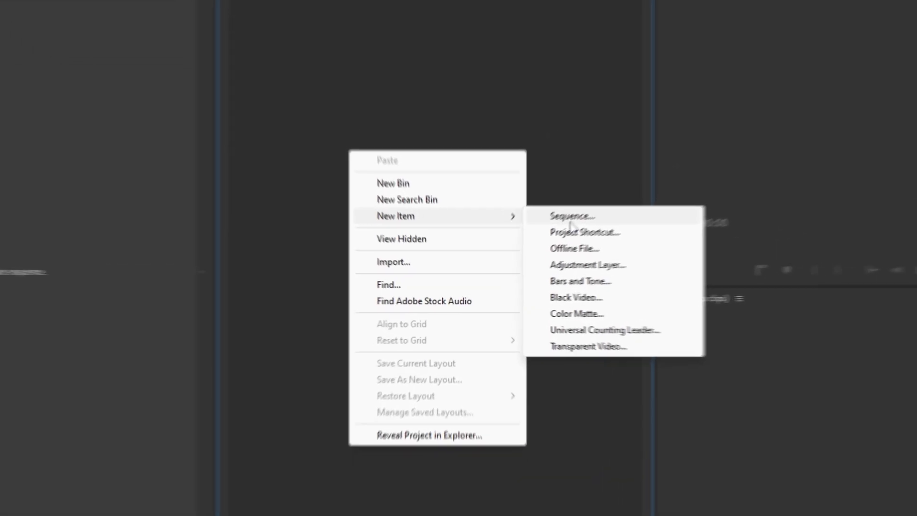
left_click(590, 210)
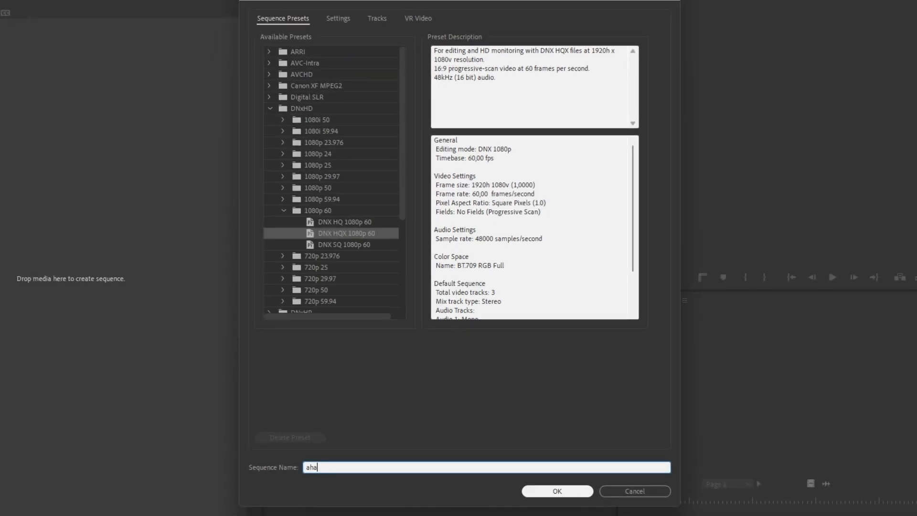
left_click(582, 488)
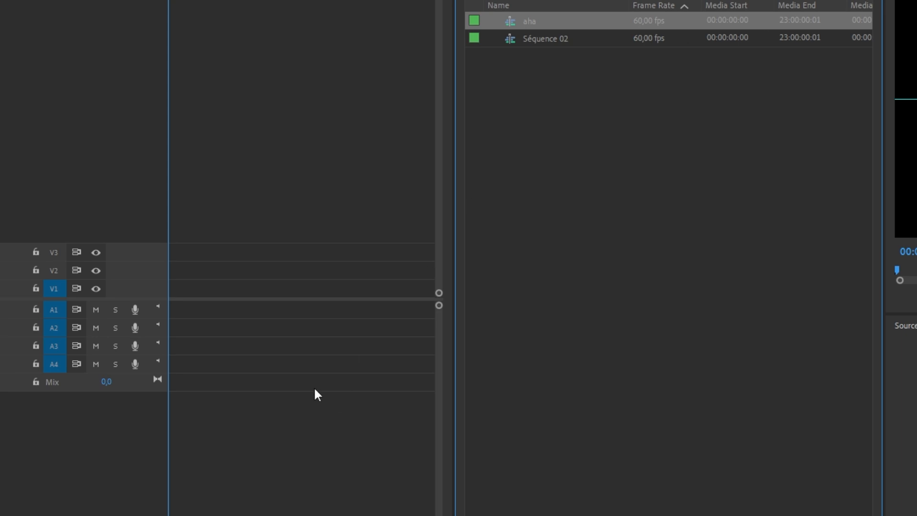
Add extra video tracks to the aha sequence from the track header options
right_click(52, 389)
right_click(18, 407)
right_click(74, 308)
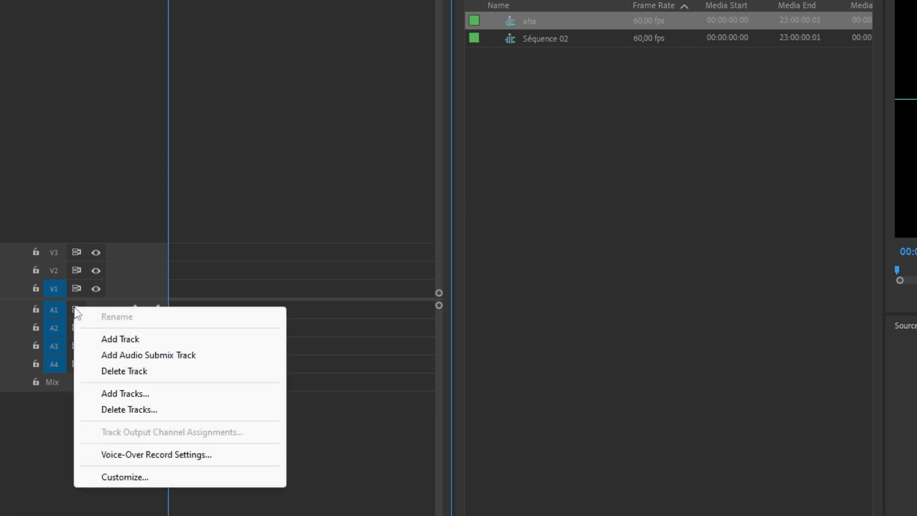
right_click(120, 247)
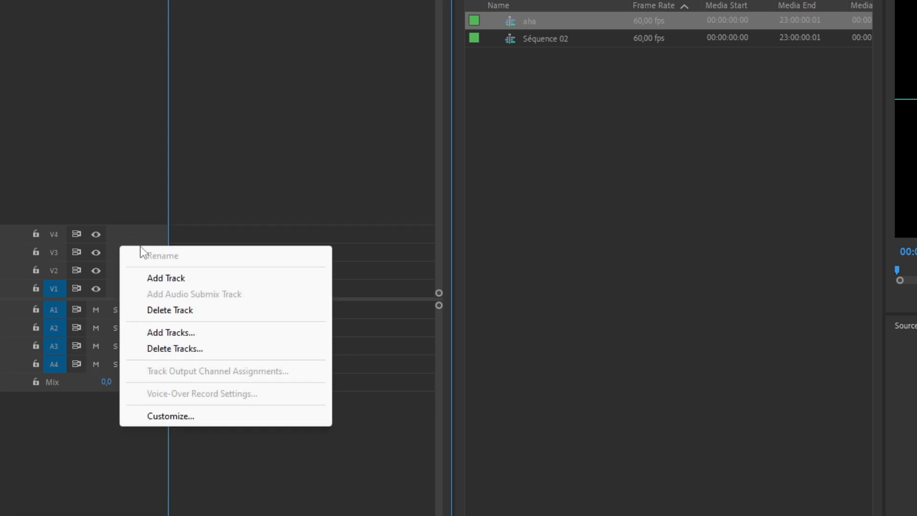
left_click(165, 278)
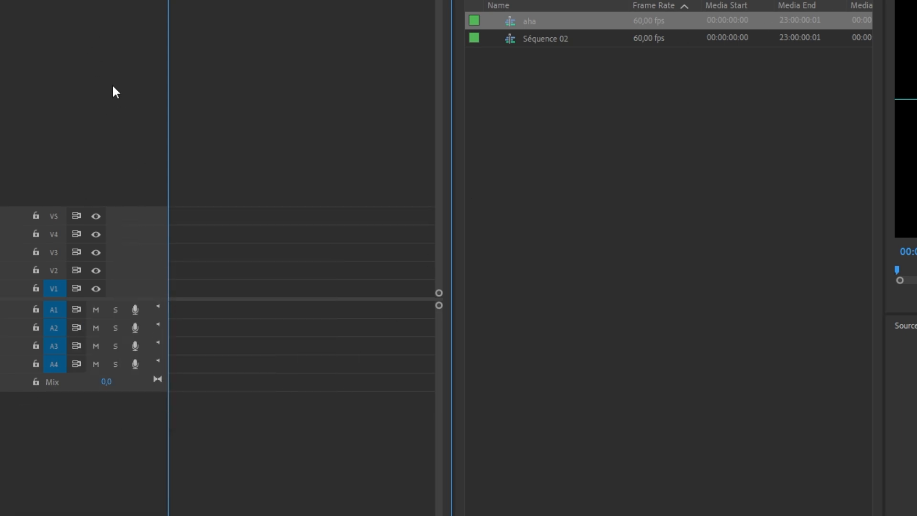
Add 30 video tracks and 30 audio tracks to the sequence
right_click(87, 70)
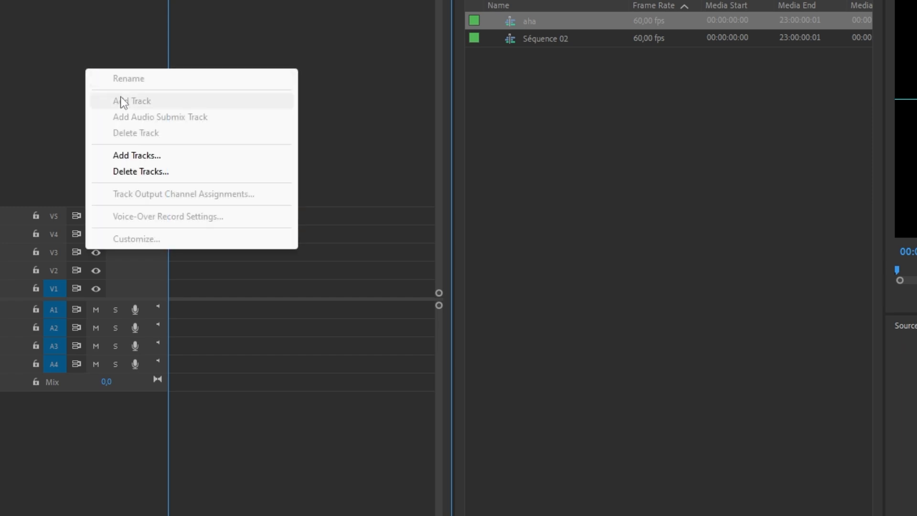
left_click(137, 155)
type("30")
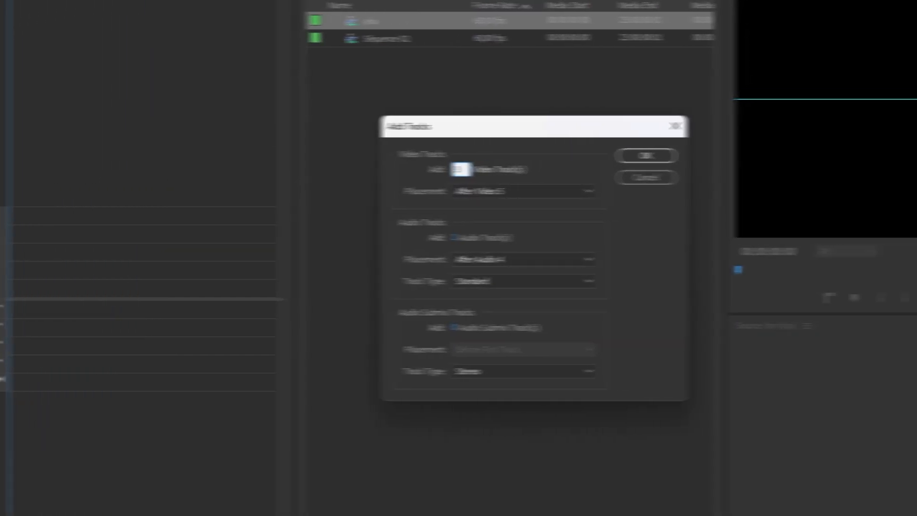
key("Tab")
type("30")
key("Return")
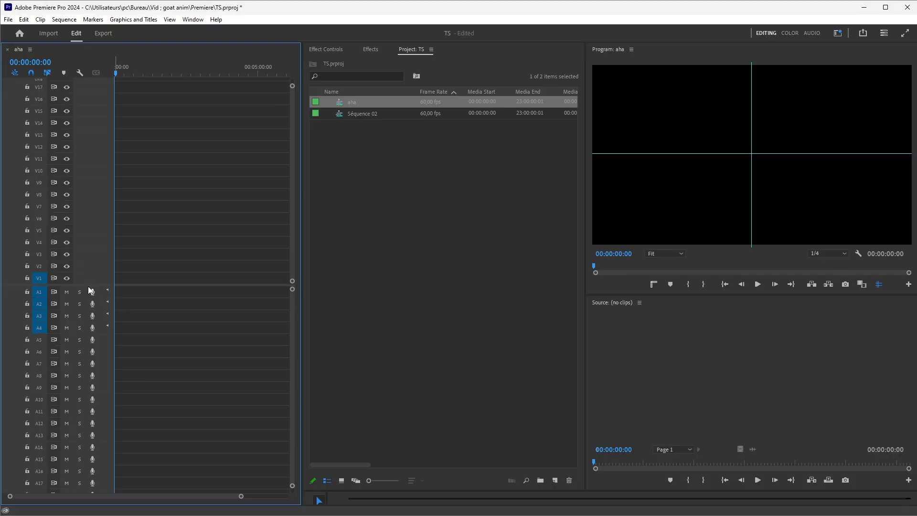
Raise the divider between video and audio tracks and close the aha sequence
left_click_drag(75, 391, 75, 366)
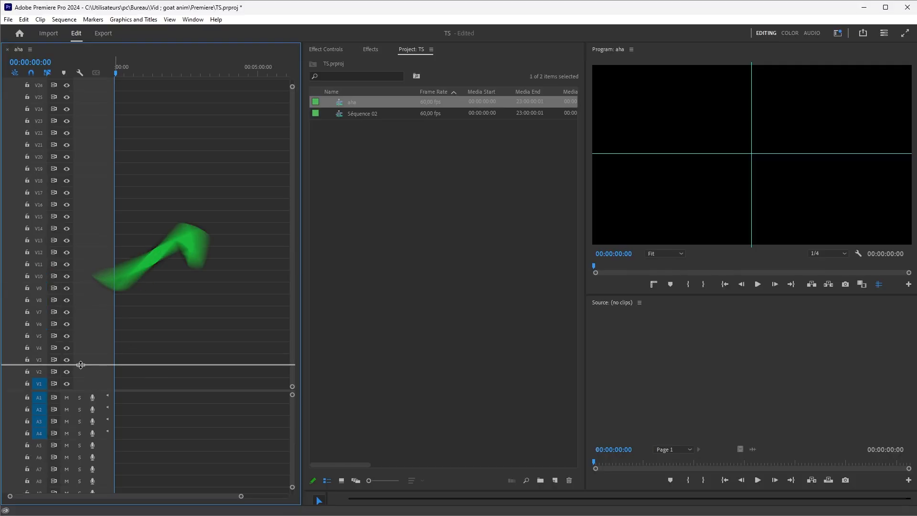
left_click(7, 49)
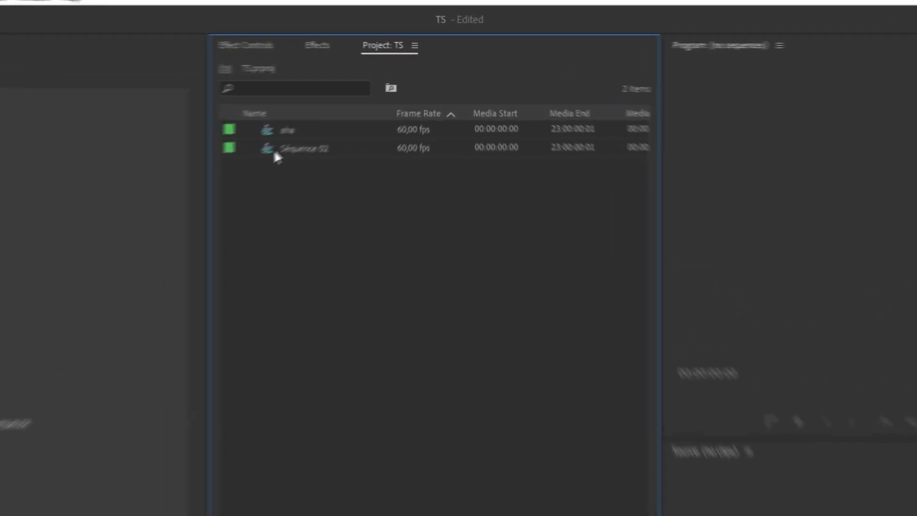
Open Séquence 02 and then reopen the aha sequence in the timeline
left_click(249, 137)
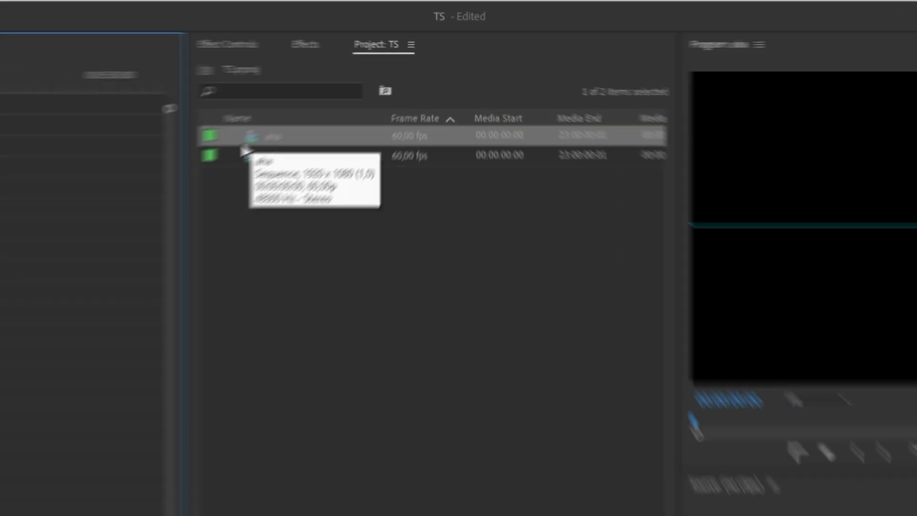
double_click(346, 113)
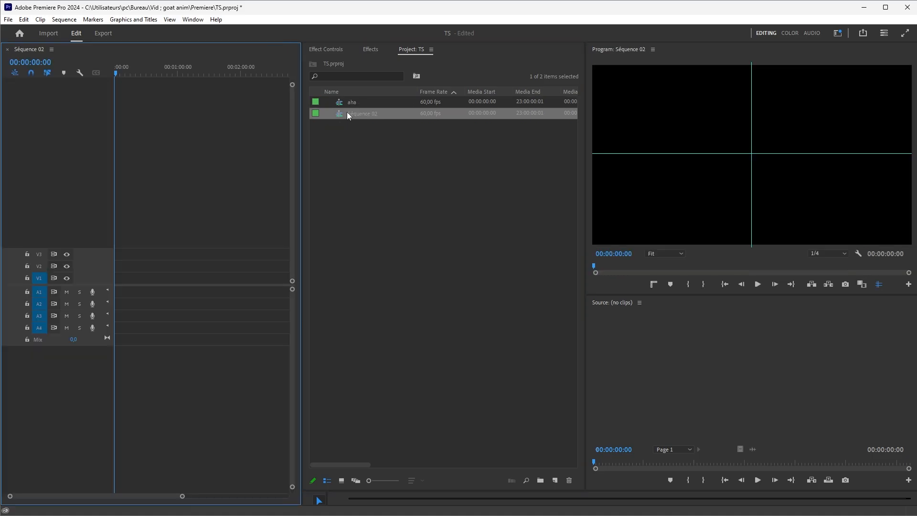
double_click(363, 106)
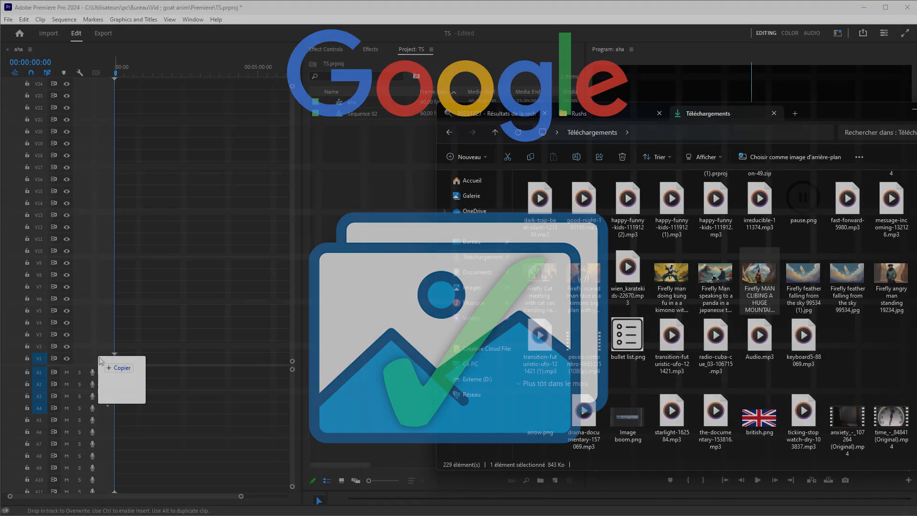
Drop the Firefly mountain image from the Downloads folder onto track V1 of the aha sequence
left_click_drag(100, 361, 101, 361)
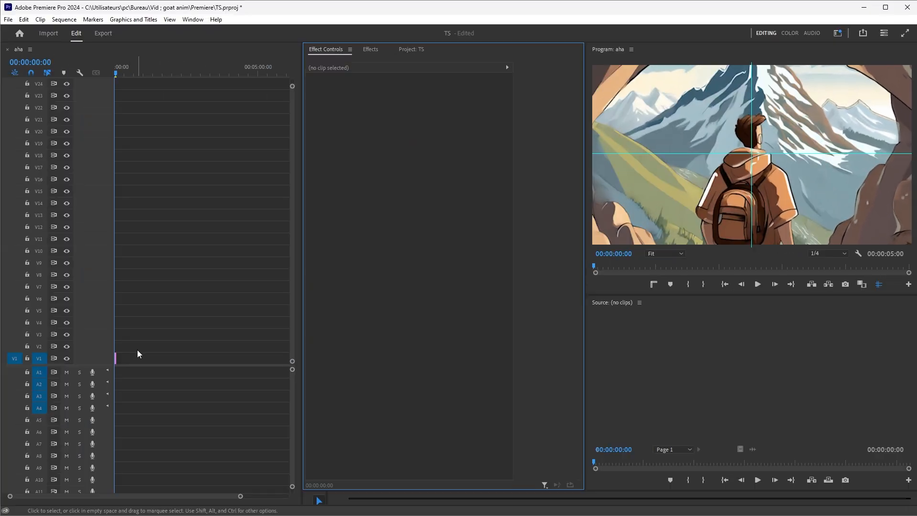
scroll(138, 354, "up", 5, "alt")
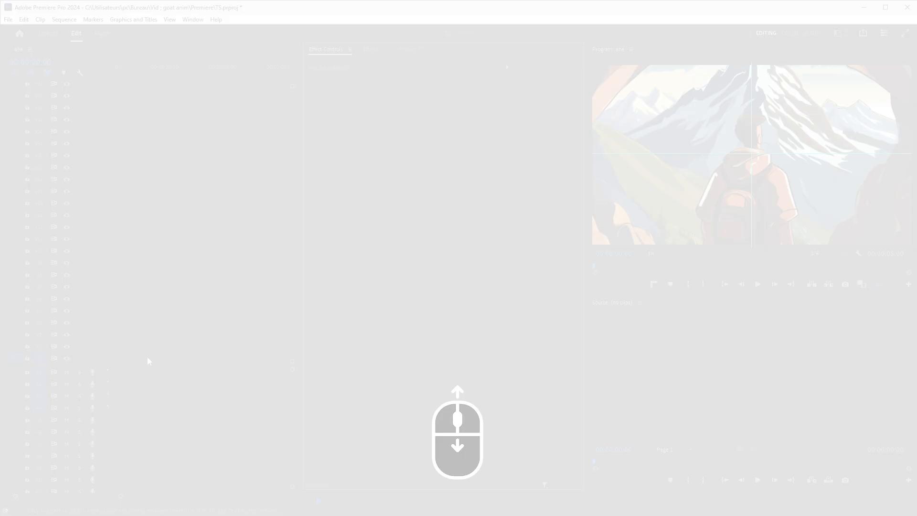
scroll(151, 351, "down", 3, "alt")
scroll(138, 357, "up", 4, "alt")
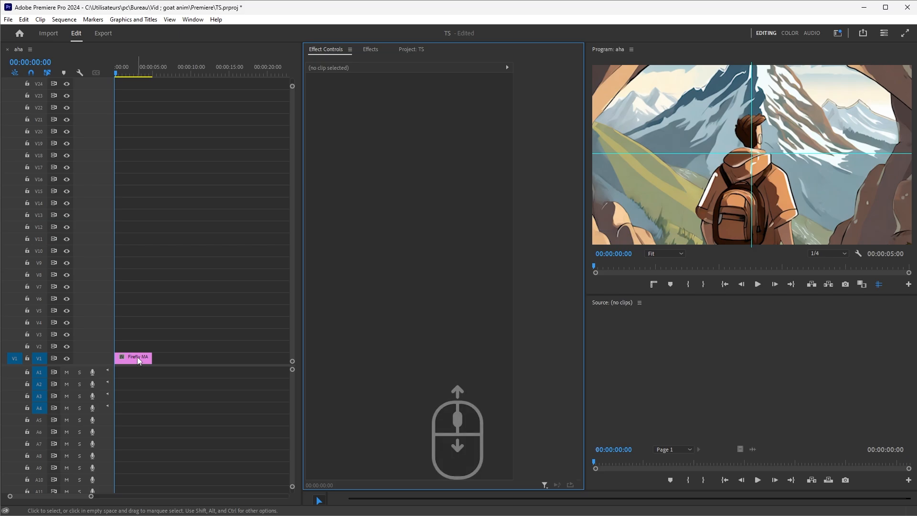
Select the image clip on V1 to show its Motion properties and turn off the program monitor guides
left_click(138, 359)
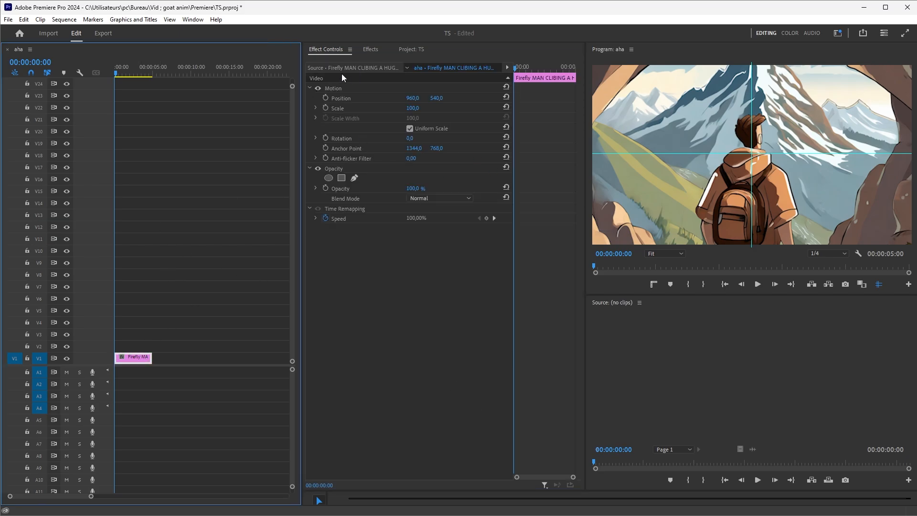
left_click(231, 166)
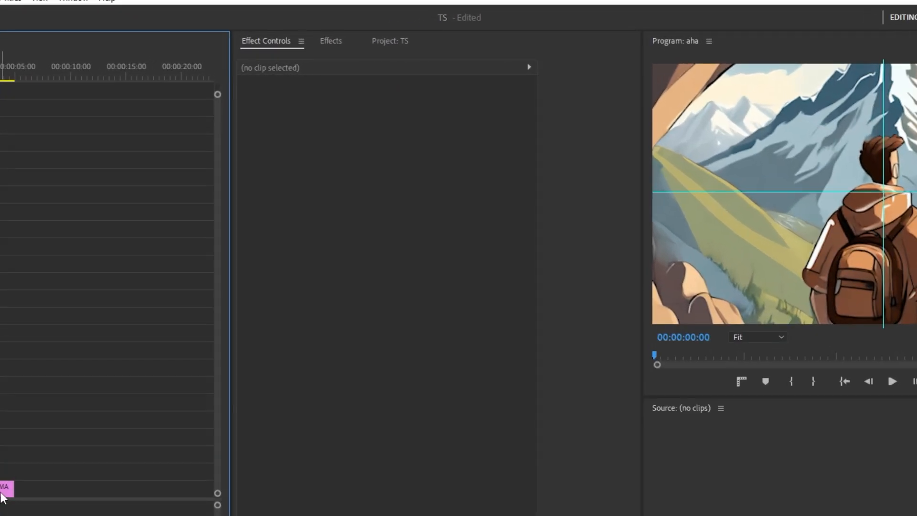
left_click(145, 359)
left_click_drag(529, 374, 474, 381)
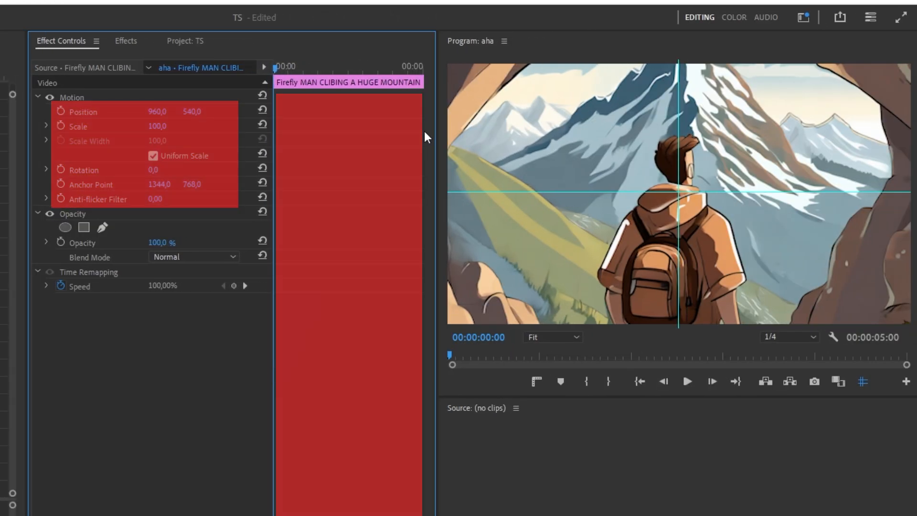
left_click(862, 381)
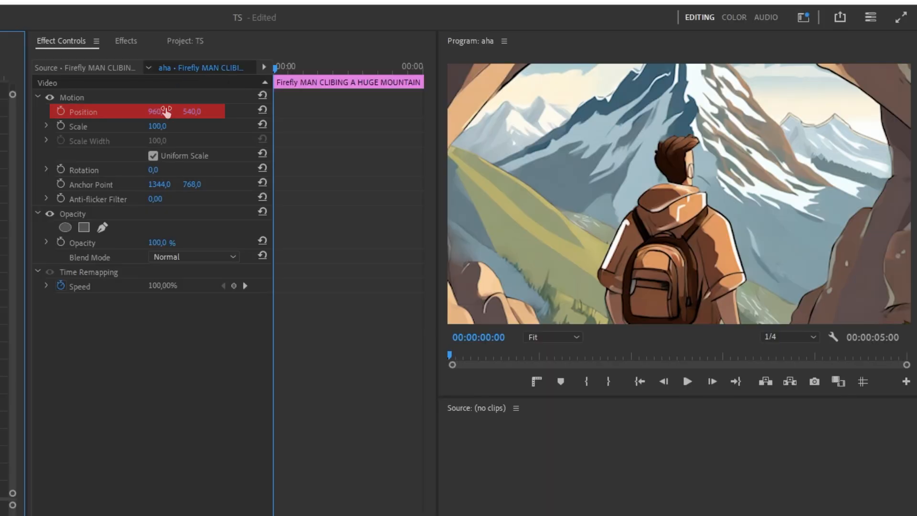
Set the image's horizontal position to 928, then try a rotation and undo it
mouse_move(166, 112)
left_mouse_down()
mouse_move(143, 113)
mouse_move(201, 113)
mouse_move(162, 112)
left_mouse_up()
mouse_move(153, 170)
left_mouse_down()
mouse_move(47, 170)
mouse_move(142, 170)
mouse_move(64, 170)
left_mouse_up()
key("ctrl+z")
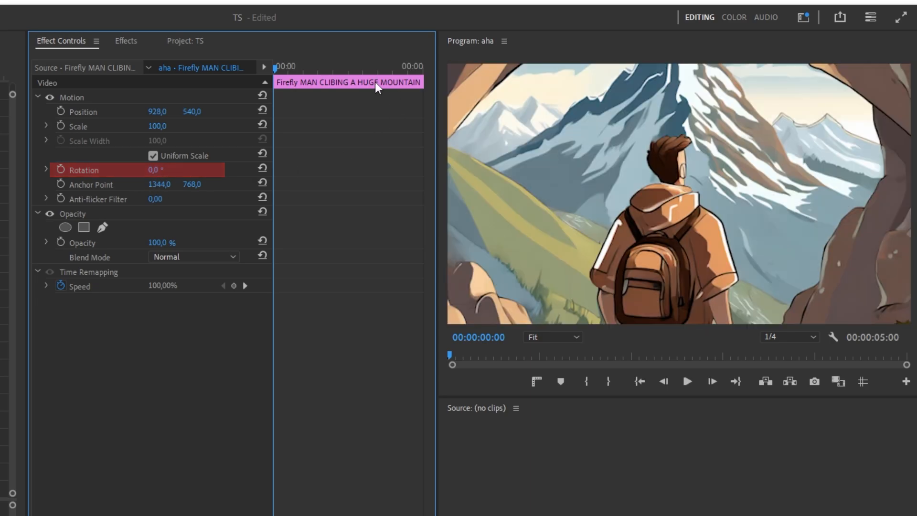
Search the effects for black, apply Black & White to the image clip, and undo it
left_click(125, 41)
left_click(75, 59)
type("black")
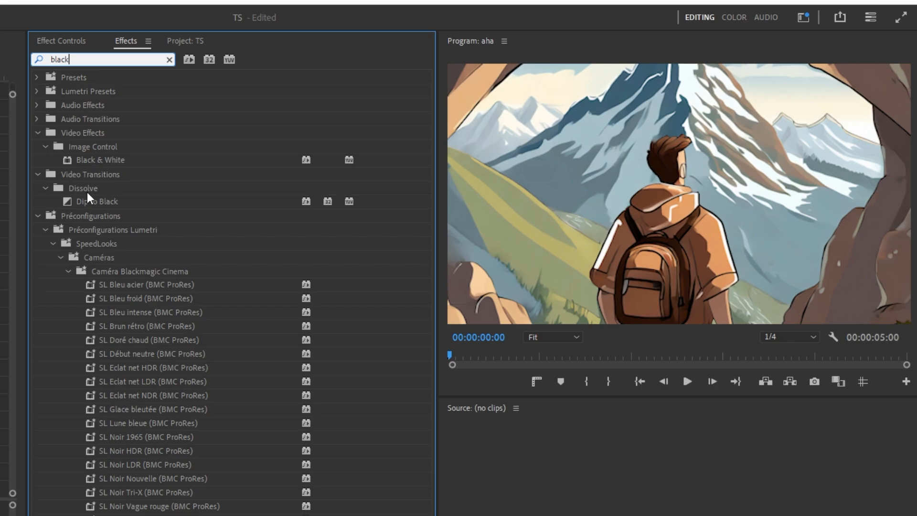
double_click(100, 159)
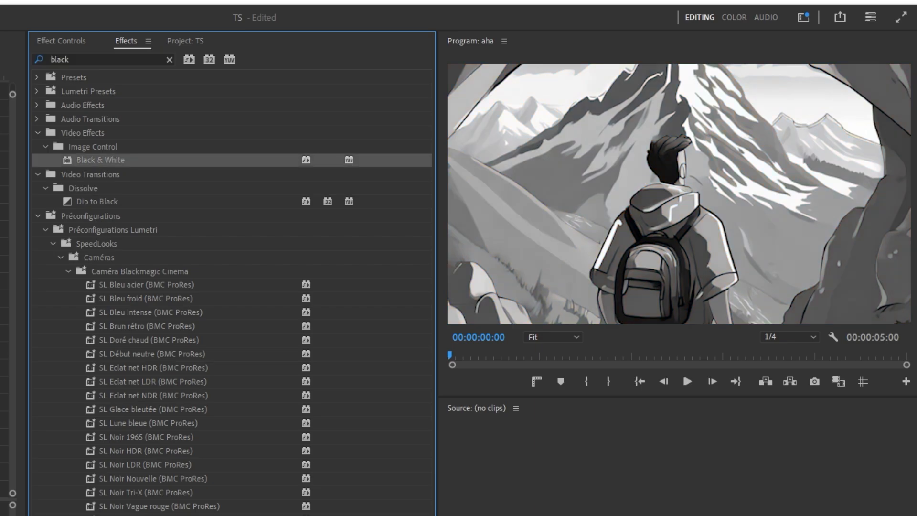
left_click(72, 40)
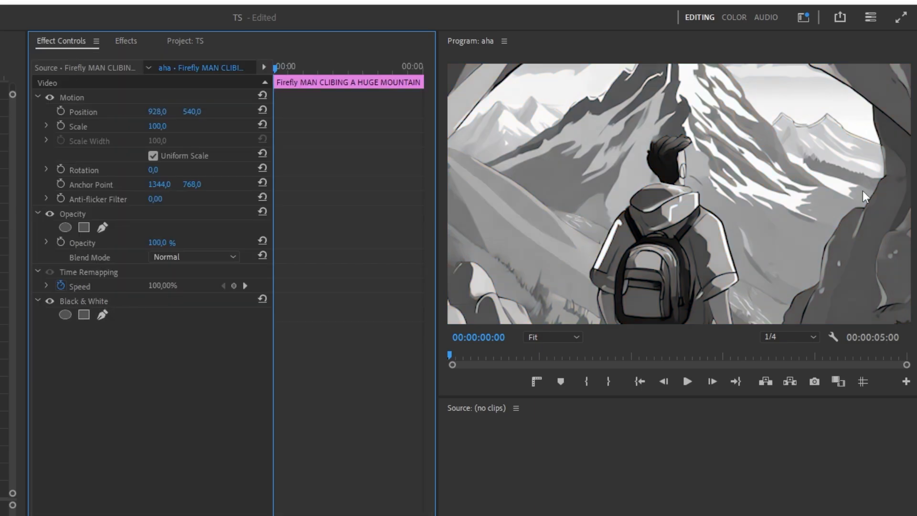
key("ctrl+z")
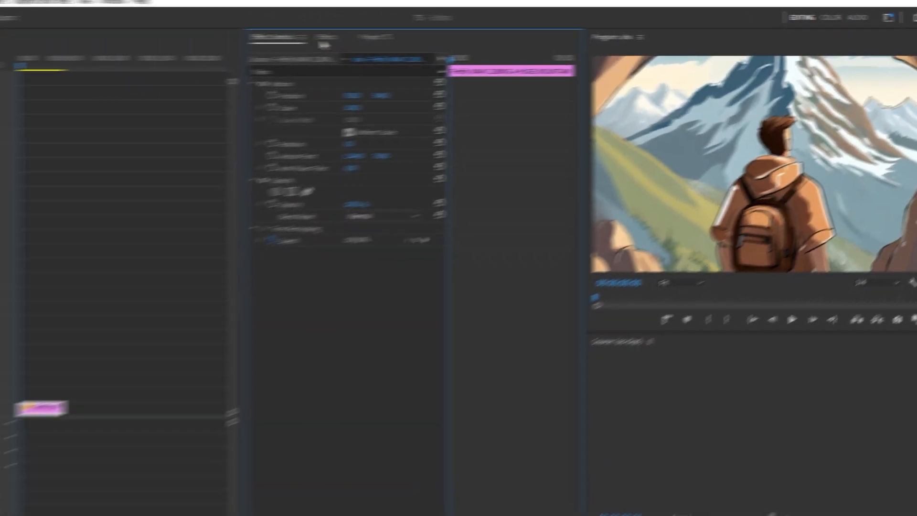
Clear the effects search and switch to the Project panel of the TS project
left_click(132, 43)
left_click(403, 51)
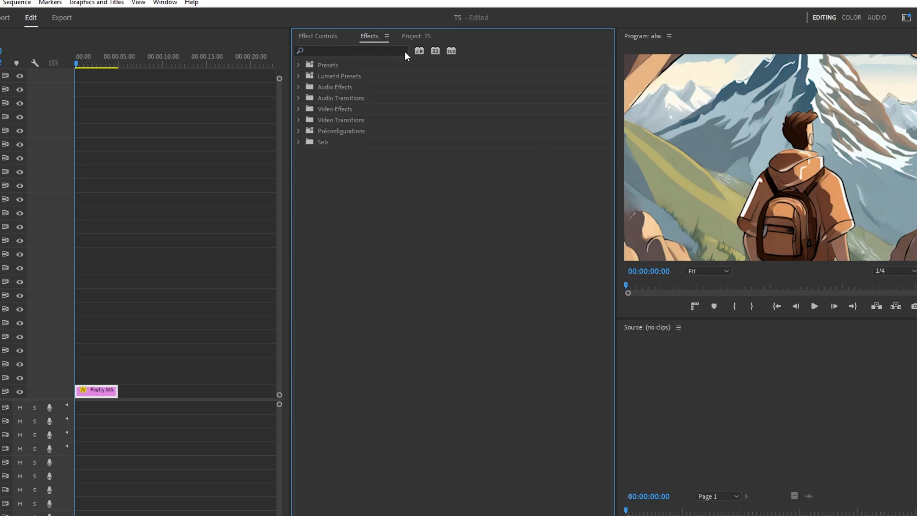
left_click(416, 36)
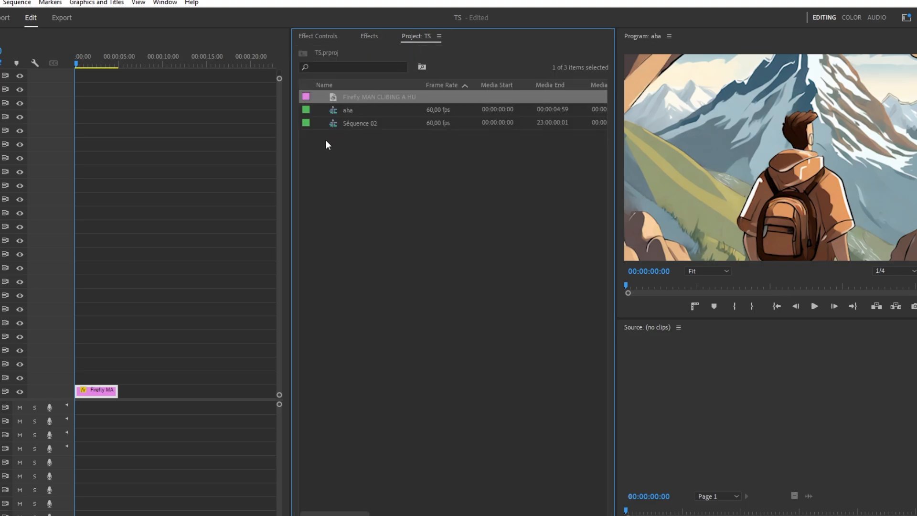
left_click(715, 89)
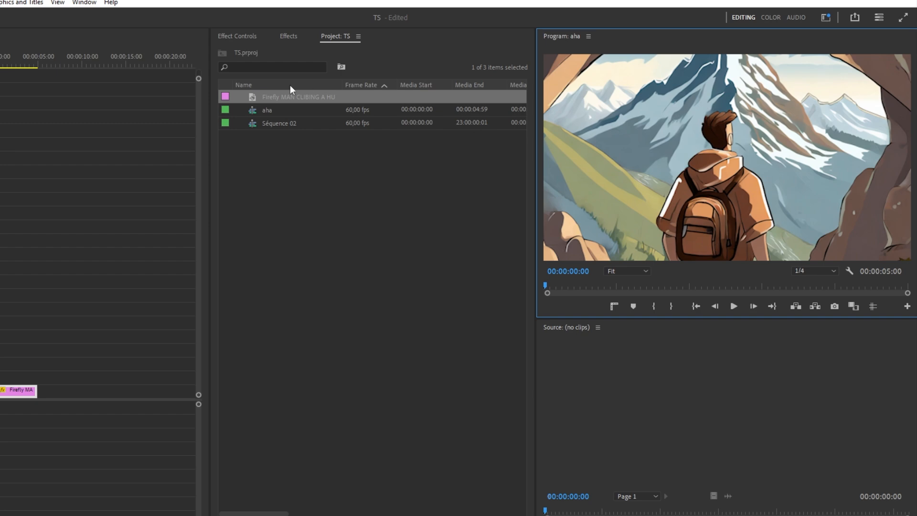
left_click_drag(291, 85, 589, 341)
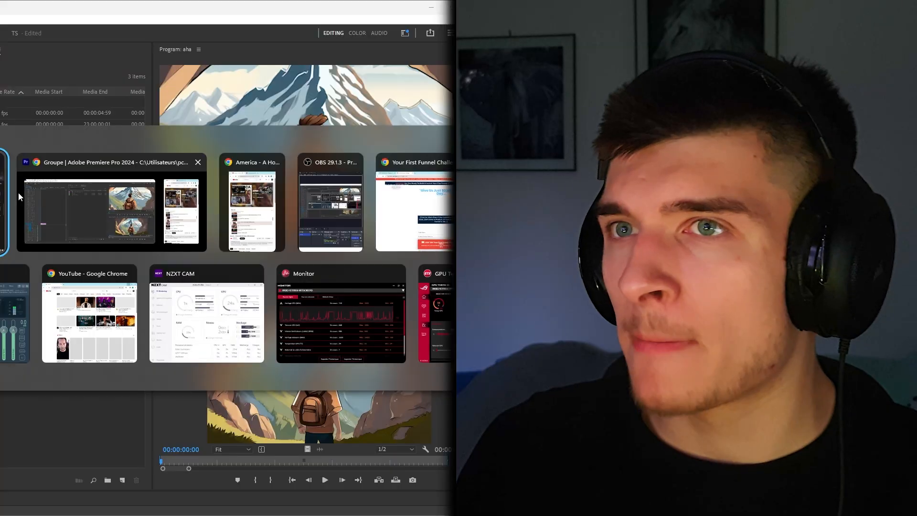
Bring irreducible-111374.mp3 in from the Downloads folder and place it on audio track A4
key("alt+Tab")
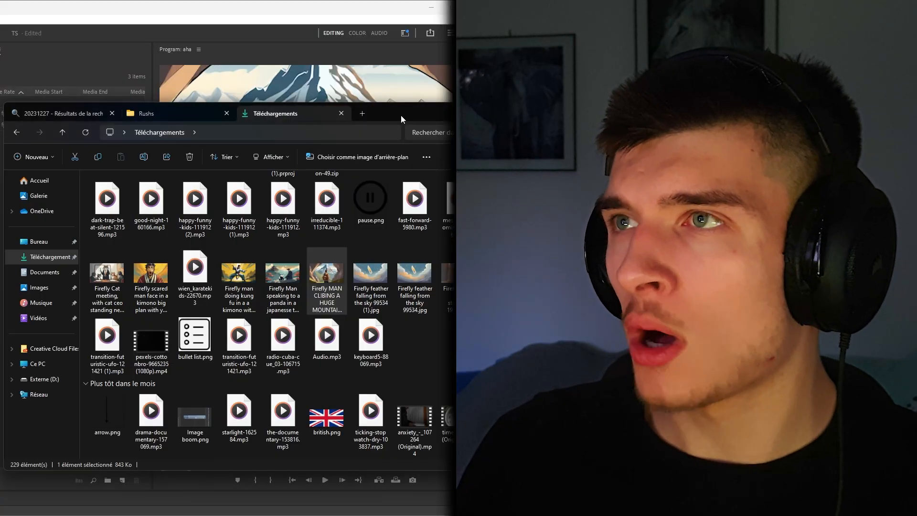
left_click_drag(401, 119, 589, 134)
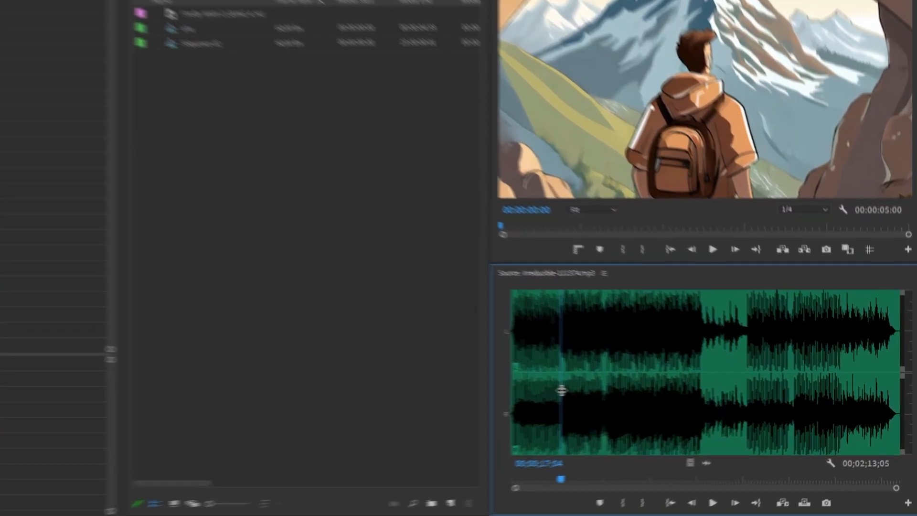
left_click_drag(639, 382, 628, 378)
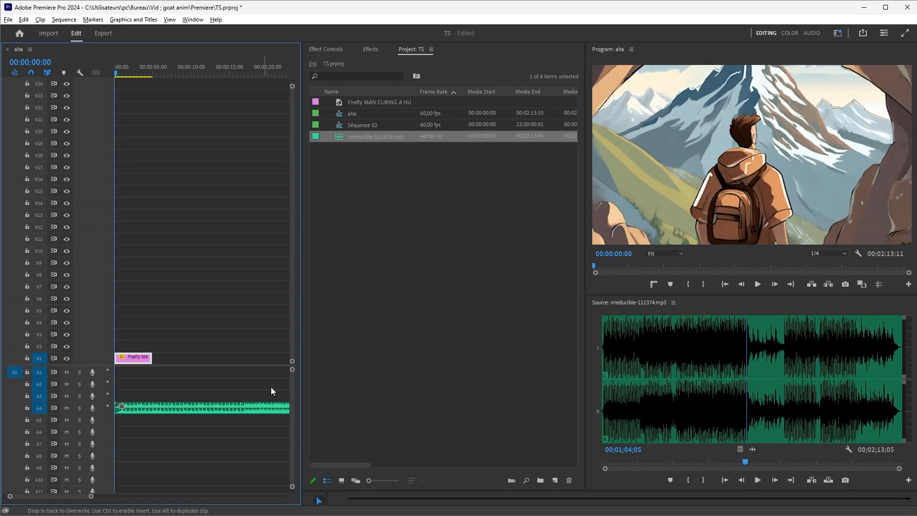
Cut the music clip on A4 in two places with the Razor tool and delete its segments
scroll(259, 395, "up", 3)
scroll(259, 397, "down", 4)
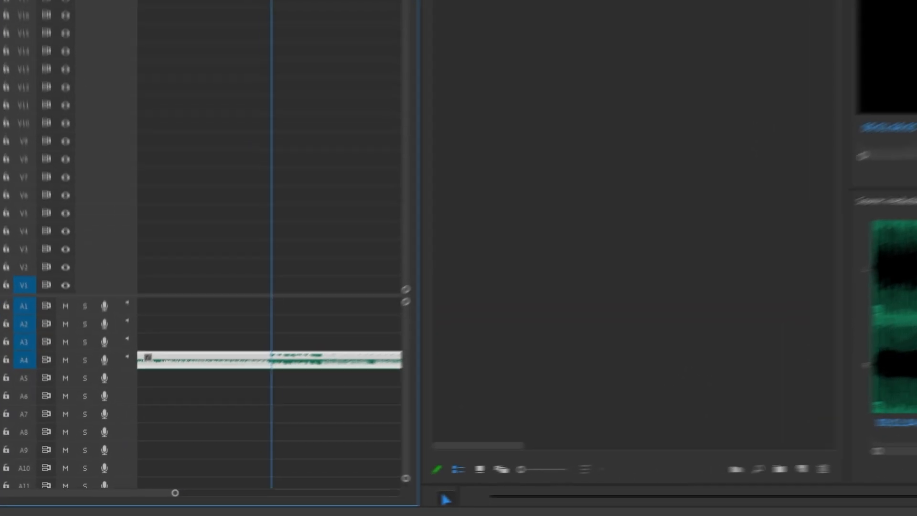
key("c")
left_click(279, 355)
left_click(325, 355)
key("v")
left_click(352, 355)
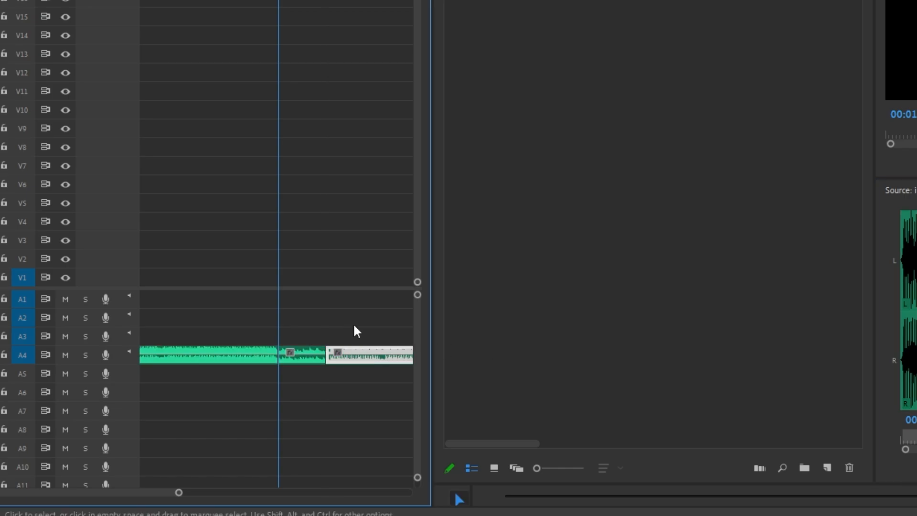
key("Delete")
left_click(265, 348)
key("Delete")
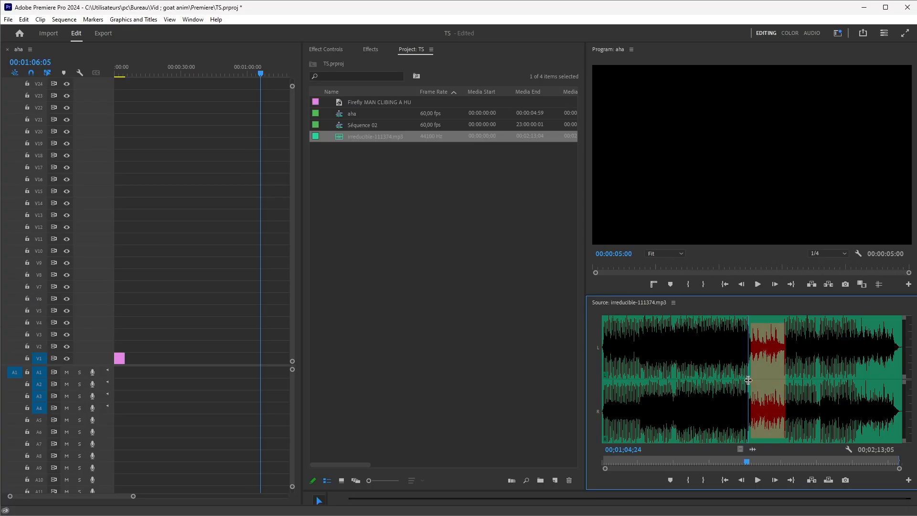
Mark in and out points around a section of the music in the Source monitor
key("i")
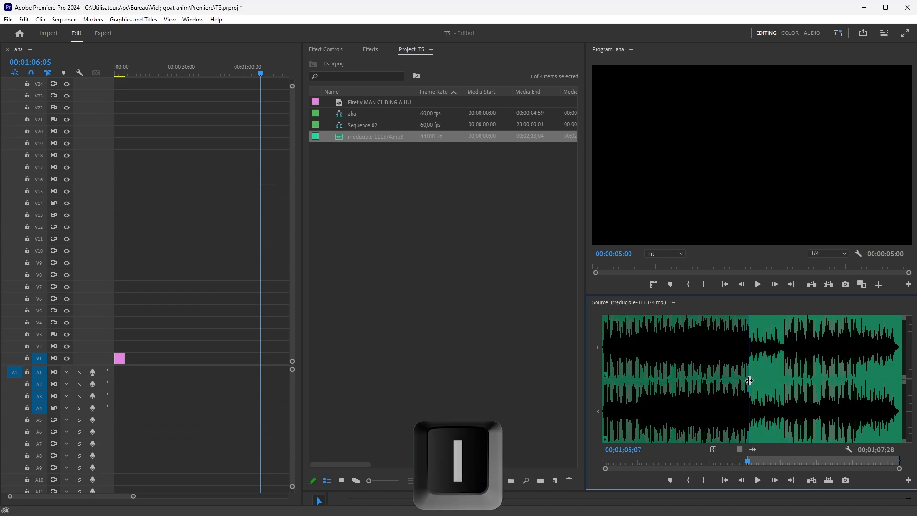
left_click_drag(749, 381, 782, 385)
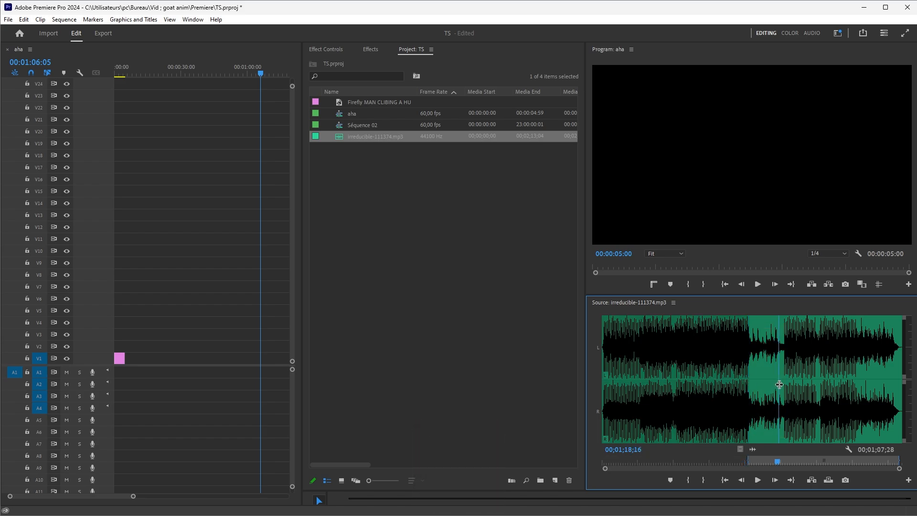
key("o")
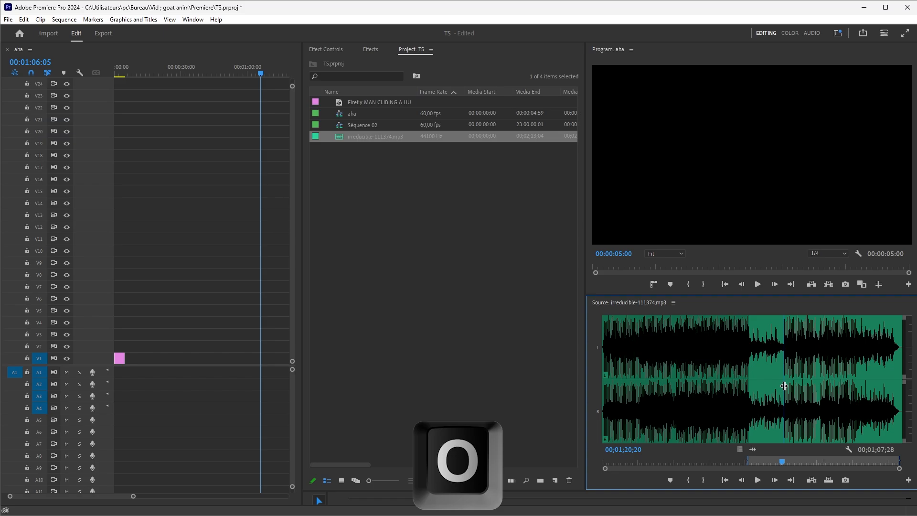
left_click(659, 368)
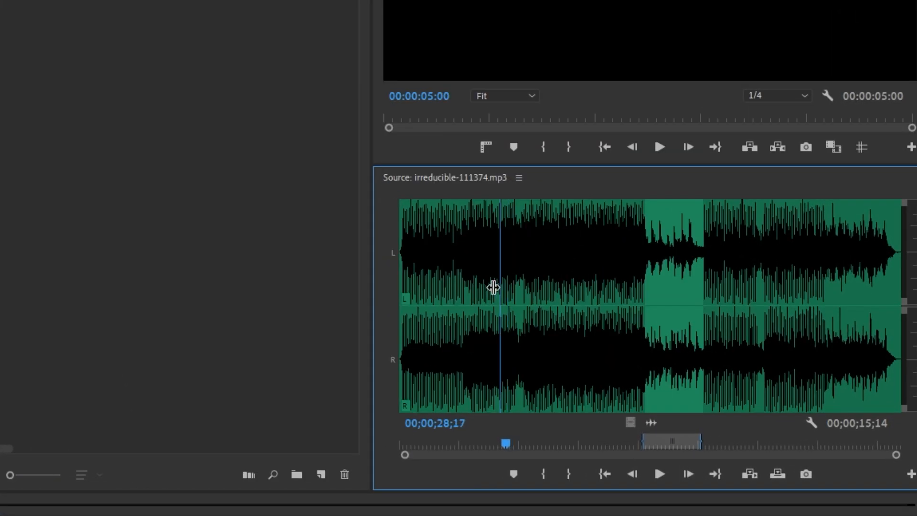
left_click_drag(493, 287, 605, 315)
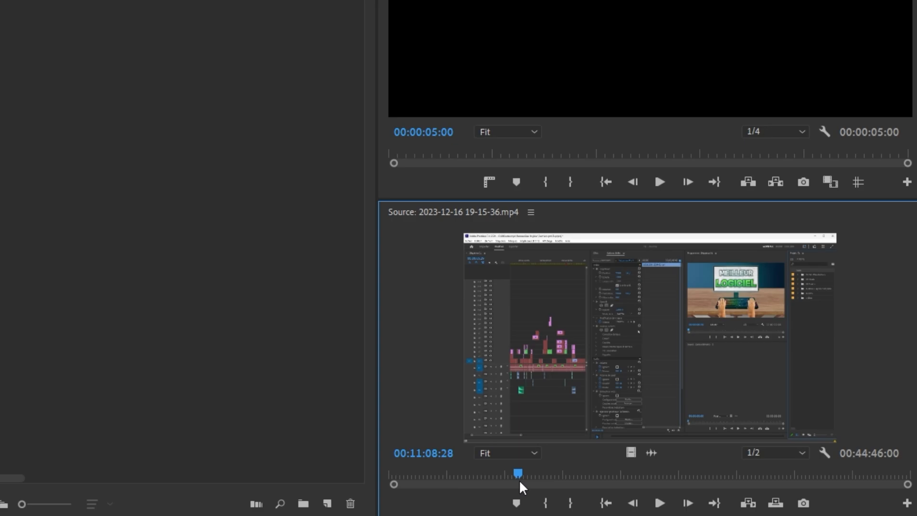
left_click_drag(671, 464, 707, 468)
left_click_drag(575, 482, 575, 483)
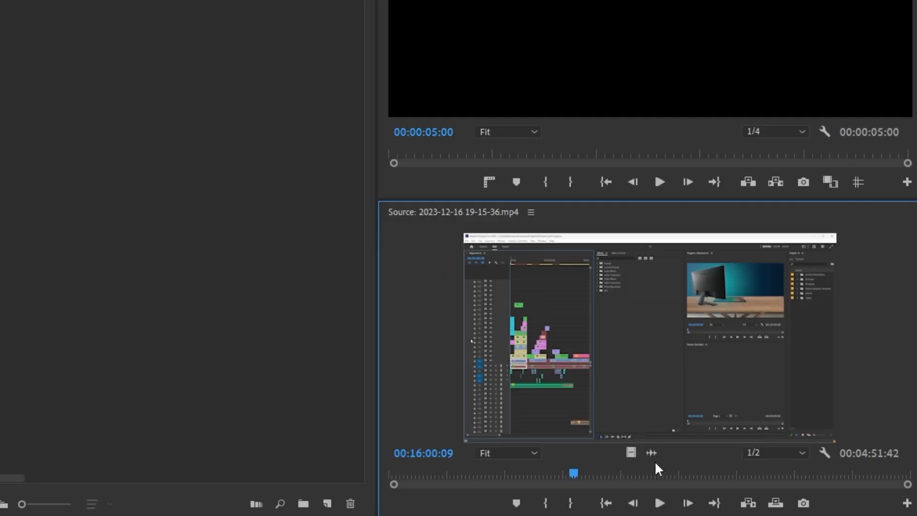
left_click(652, 454)
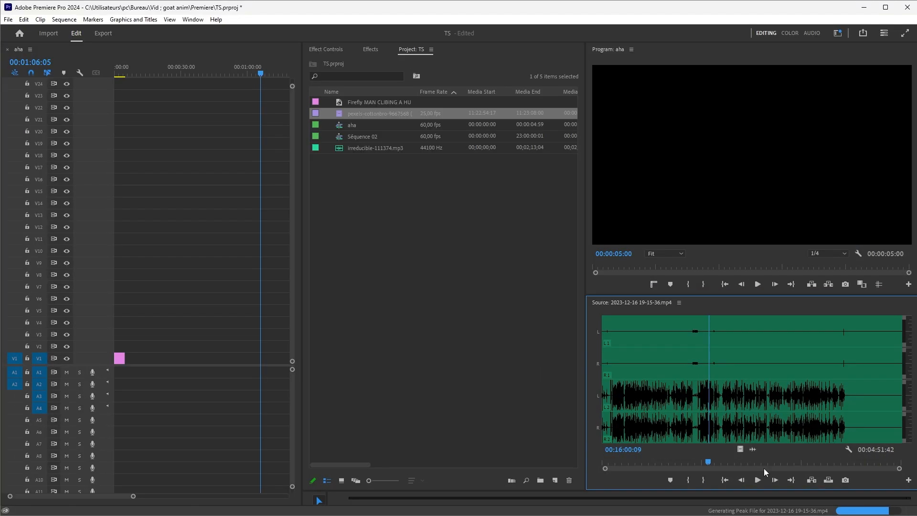
left_click(741, 449)
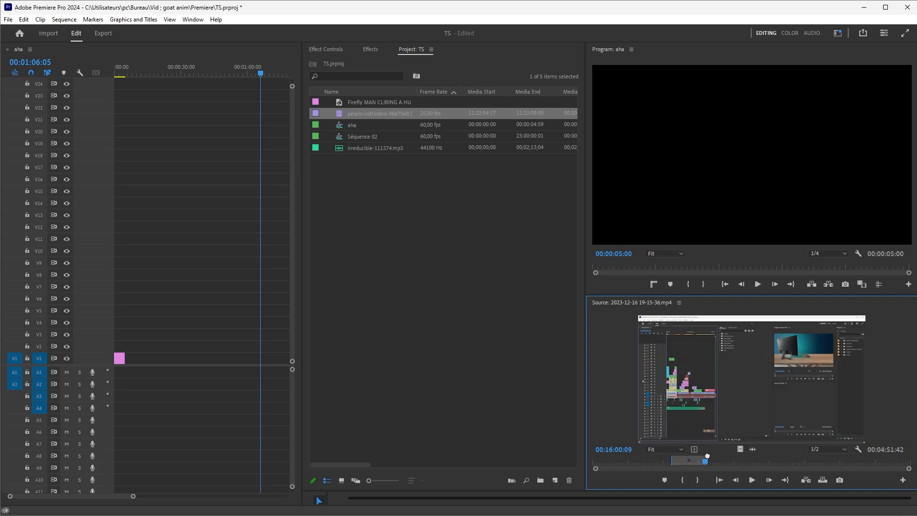
left_click_drag(707, 456, 120, 345)
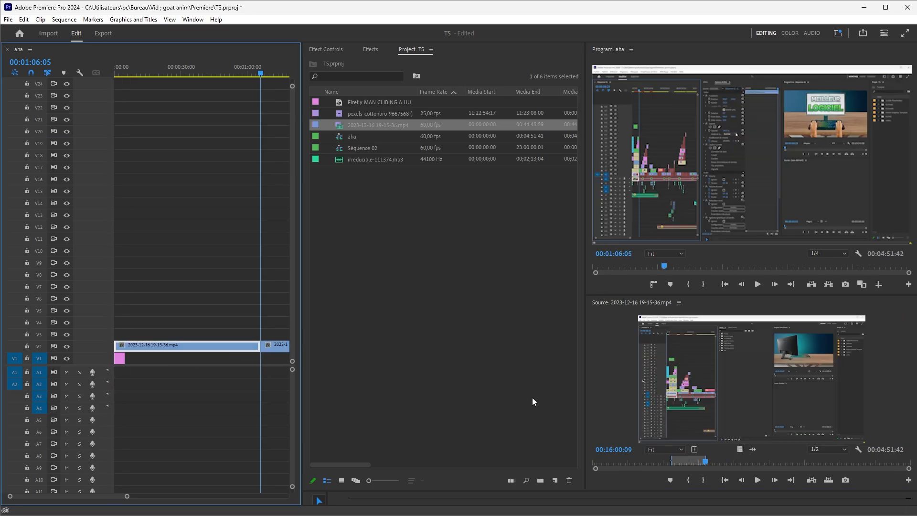
Marquee-select the recording clips in the timeline and delete them
left_click(745, 457)
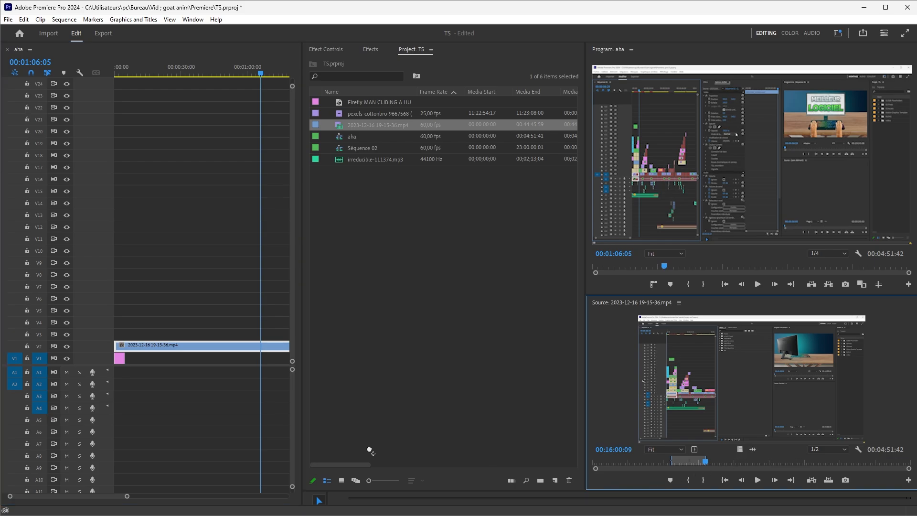
left_click_drag(370, 450, 119, 377)
left_click_drag(165, 313, 201, 389)
key("Delete")
Drag the recording from the Source monitor into the aha sequence again using the video-only handle
left_click(752, 450)
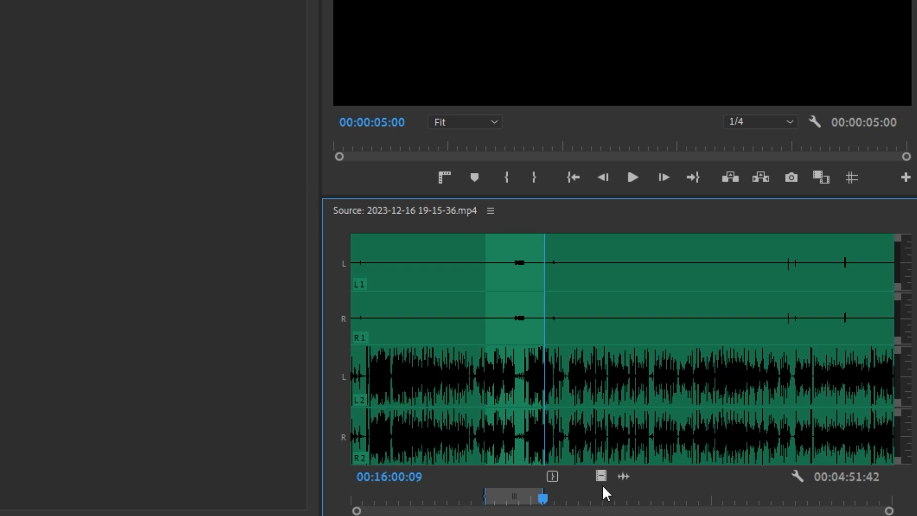
left_click(601, 477)
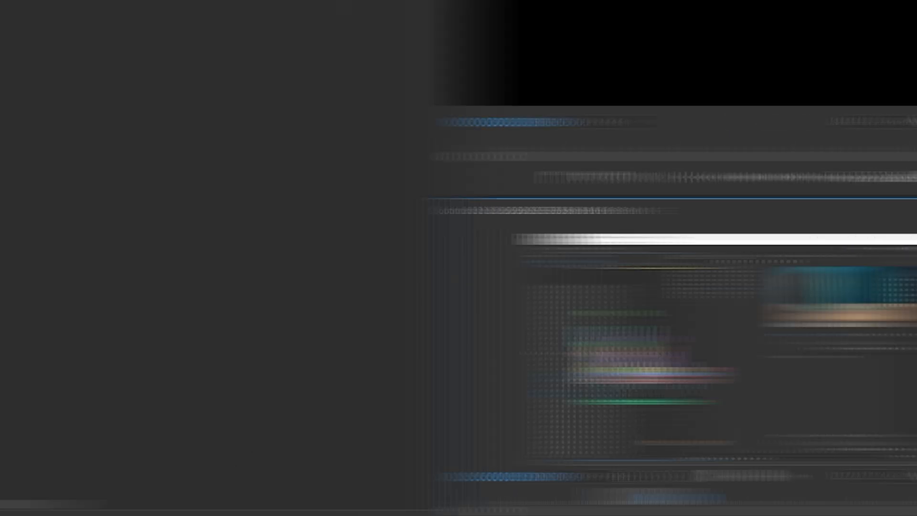
left_click_drag(425, 353, 205, 293)
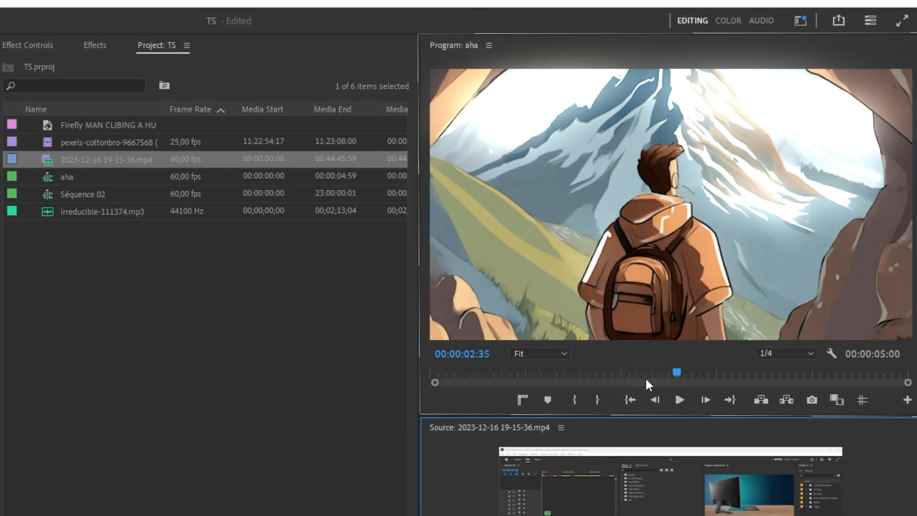
Try the Program monitor's zoom levels 10% and 75%, then return it to Fit
left_click_drag(675, 373, 657, 403)
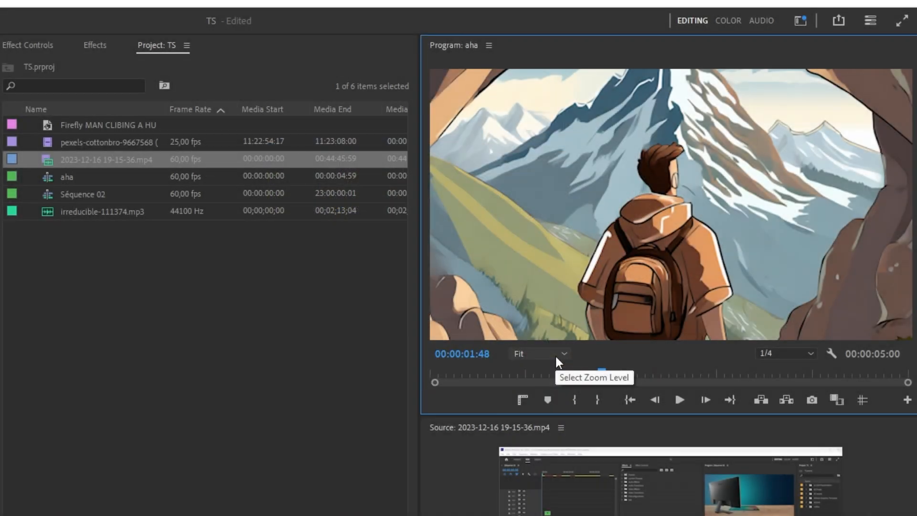
left_click(555, 356)
left_click(544, 401)
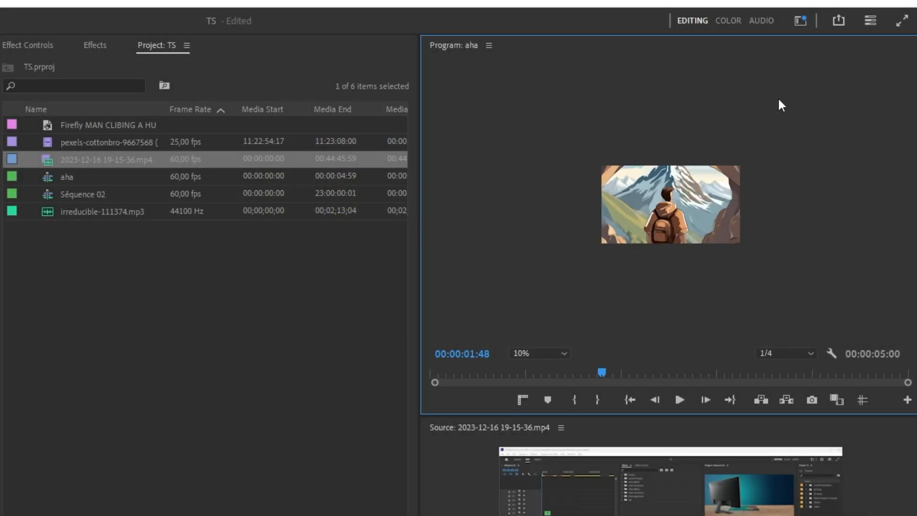
left_click(542, 353)
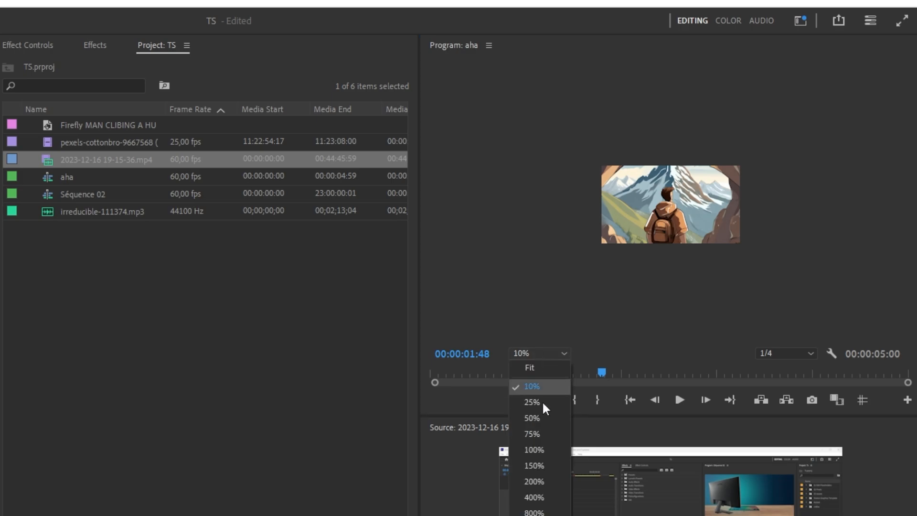
left_click(538, 434)
left_click_drag(909, 215, 889, 255)
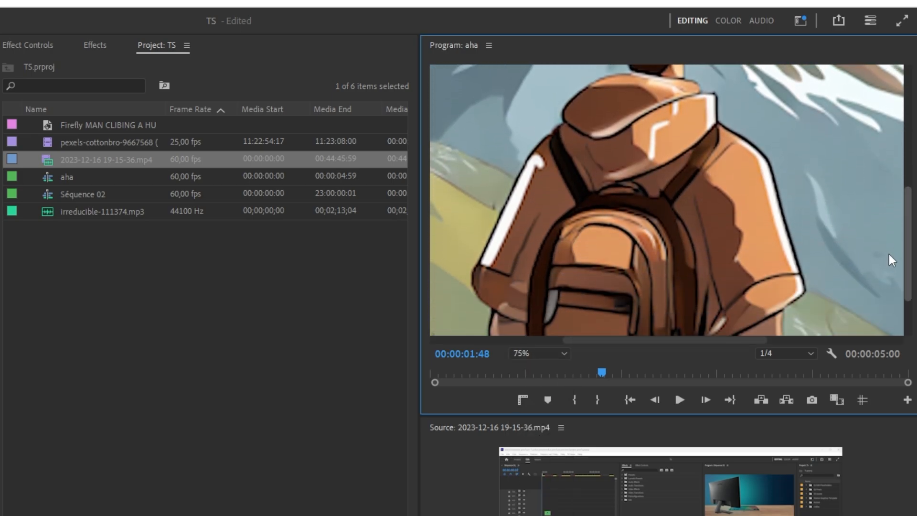
left_click(541, 356)
left_click(531, 367)
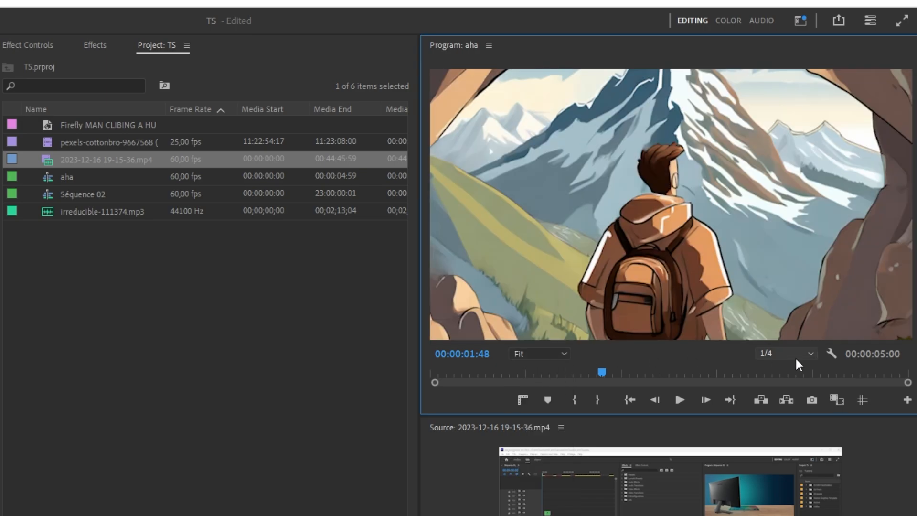
Inspect the Program monitor's playback and paused resolution options
left_click(794, 356)
left_click(788, 357)
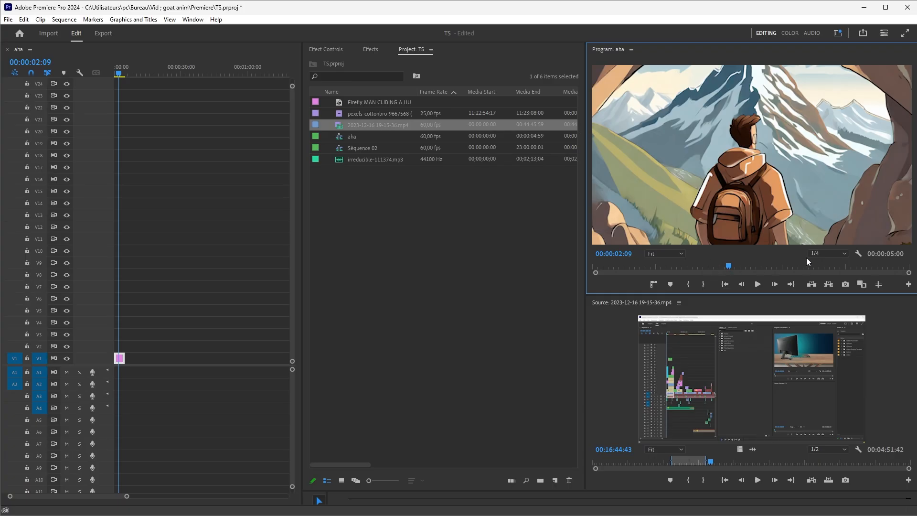
left_click(814, 256)
left_click(805, 252)
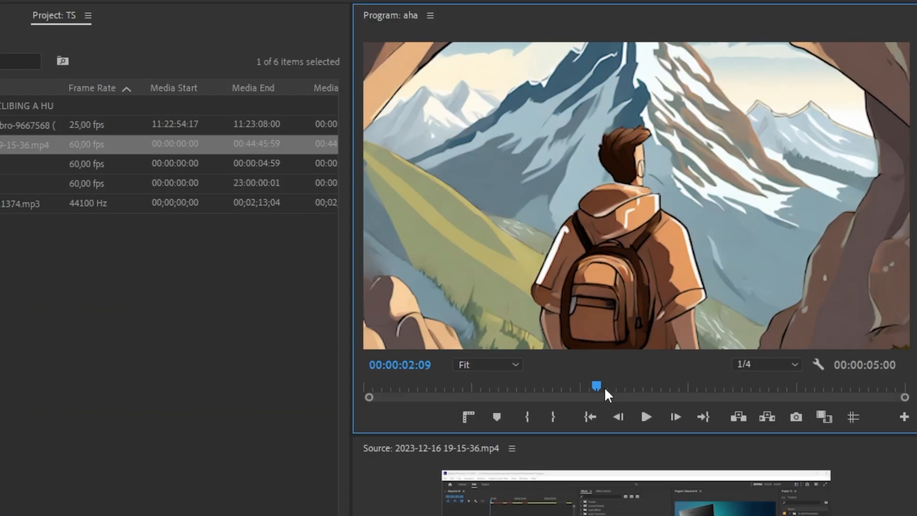
left_click_drag(597, 386, 718, 388)
left_click(818, 364)
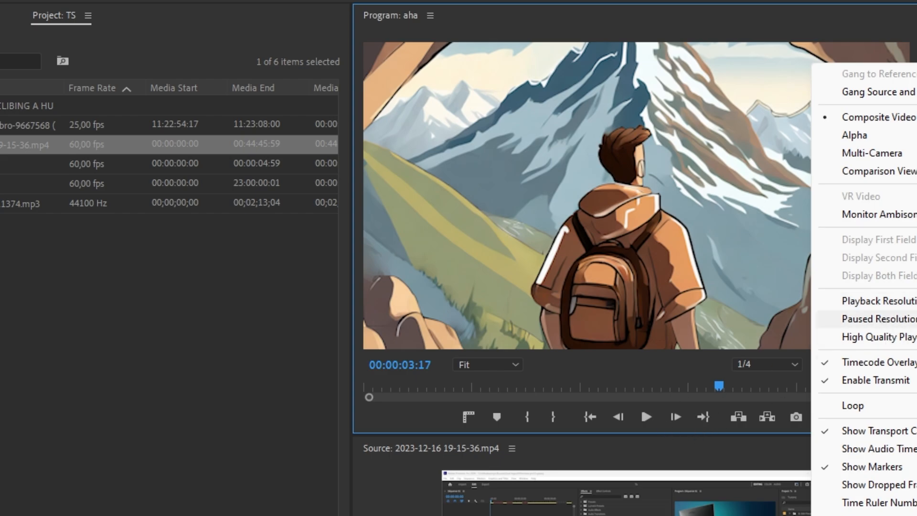
left_click(914, 319)
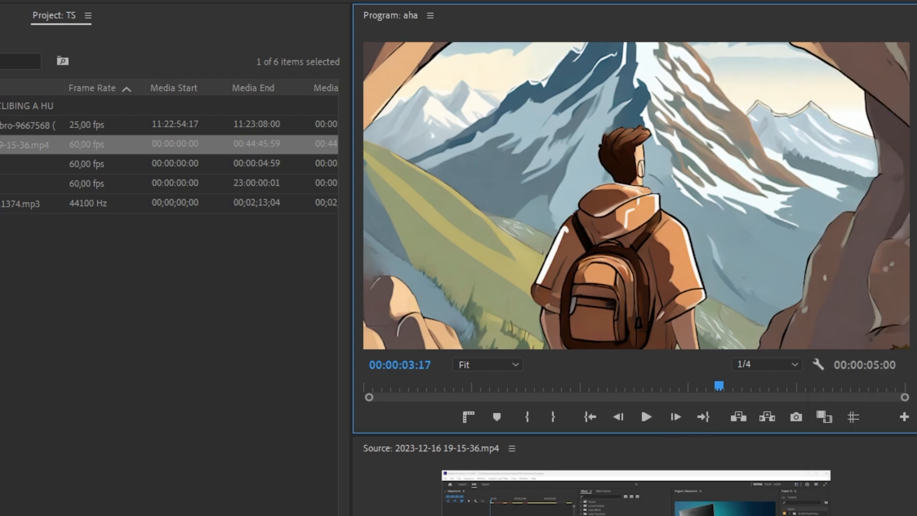
left_click(788, 364)
left_click(817, 366)
left_click(818, 364)
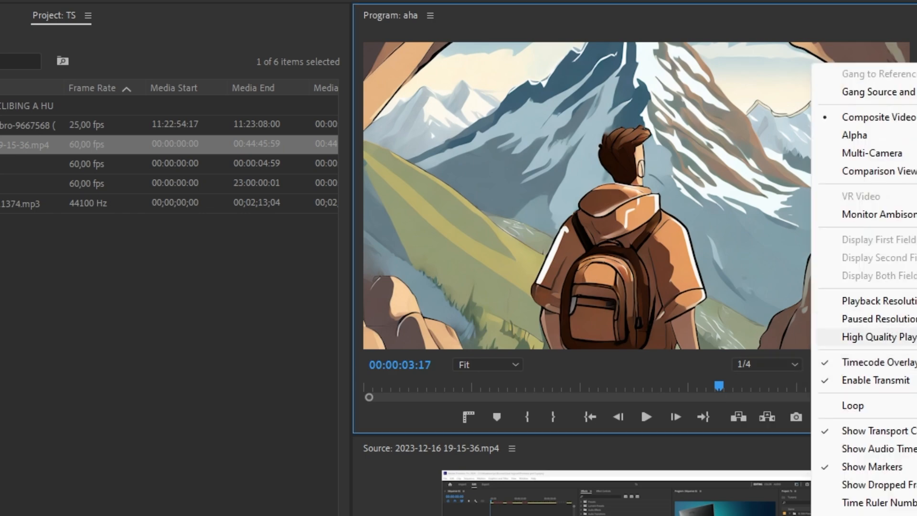
left_click(583, 397)
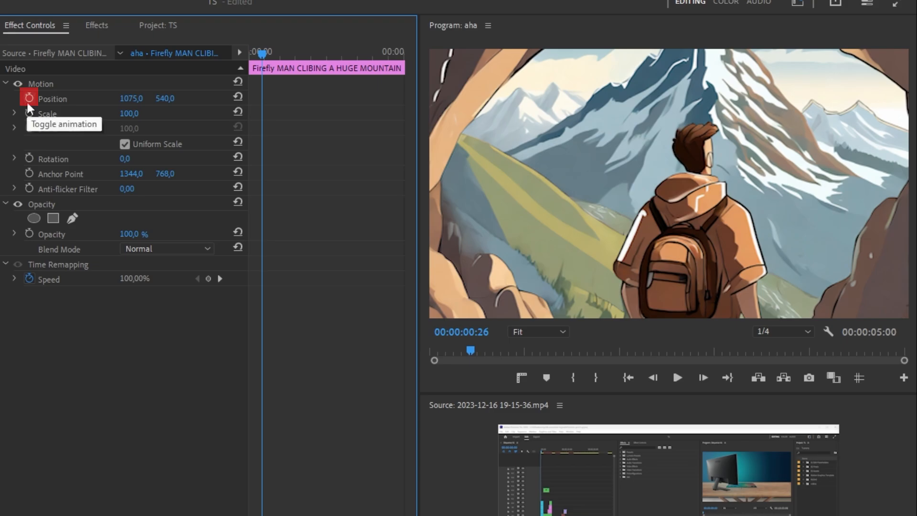
Enable Position keyframing on the mountain image at its start and add a second Position keyframe near 00:00:02:59
left_click(29, 99)
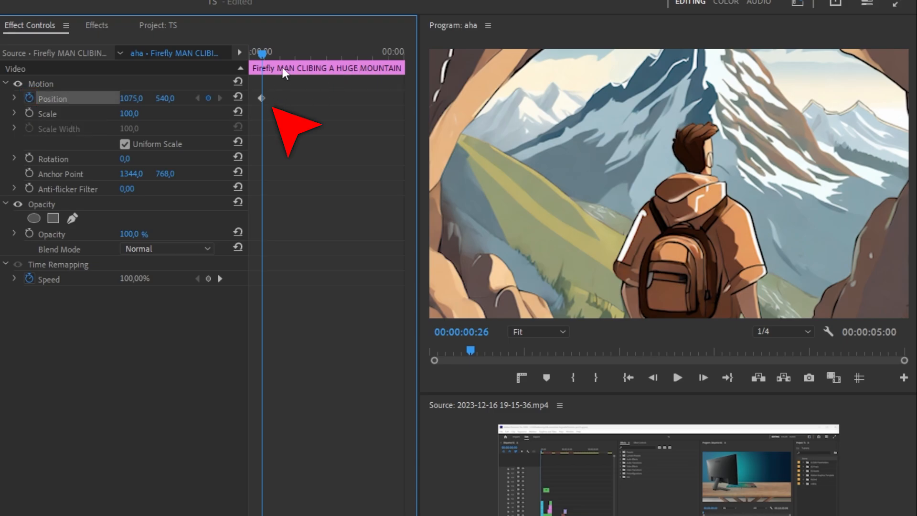
left_click_drag(301, 54, 342, 60)
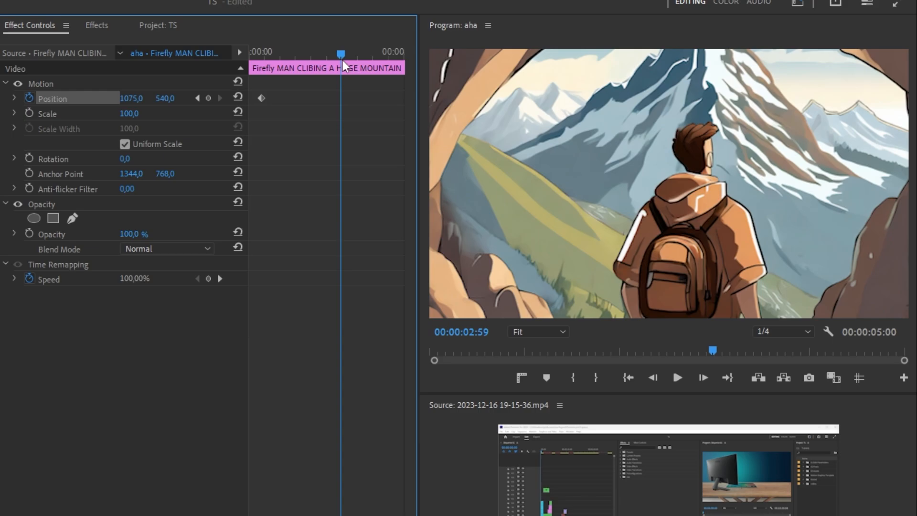
left_click(210, 102)
Move to the second keyframe and increase the horizontal Position value to shift the image sideways
left_click(197, 99)
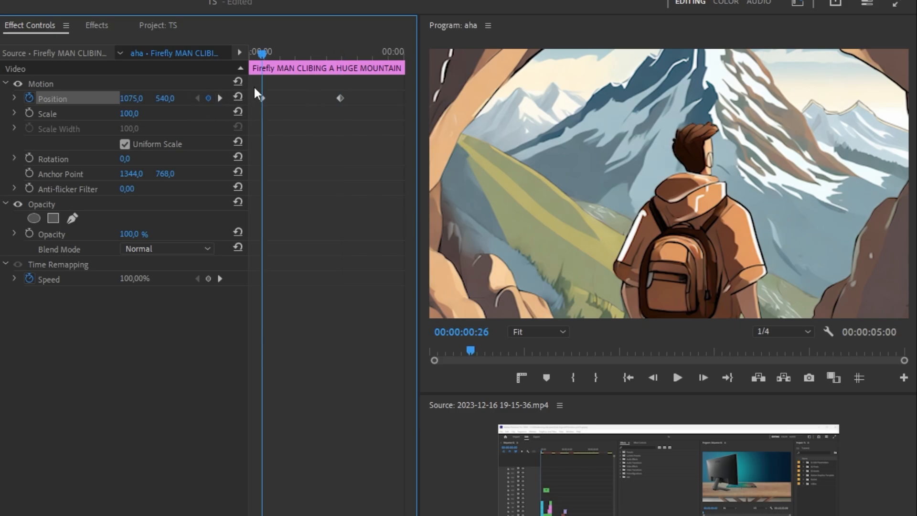
left_click_drag(262, 54, 282, 51)
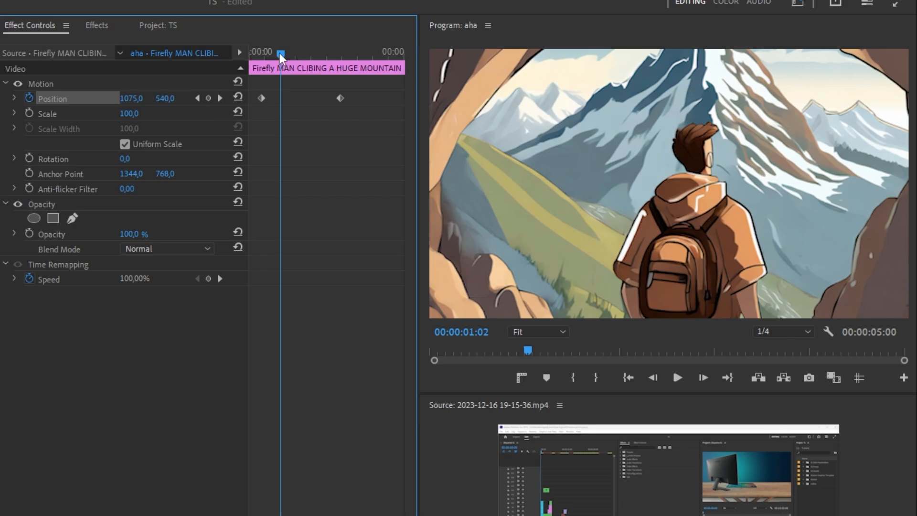
left_click_drag(280, 53, 313, 59)
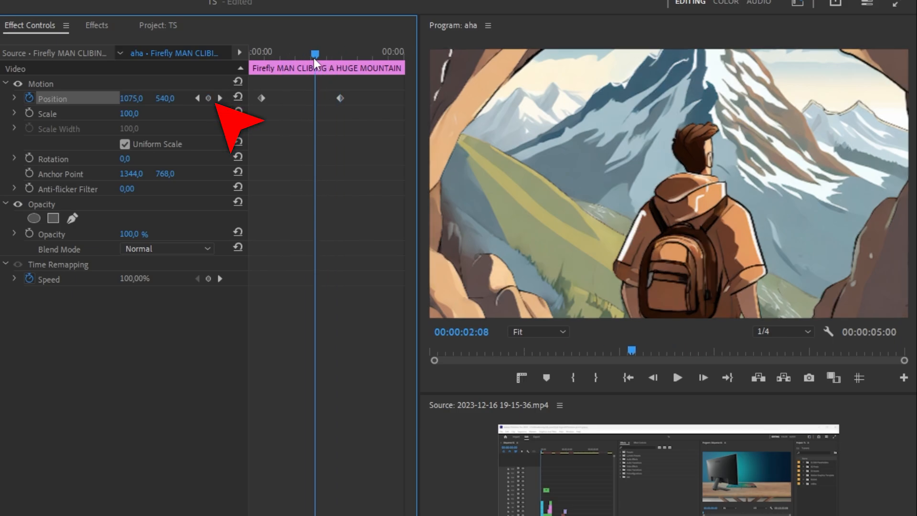
left_click(220, 98)
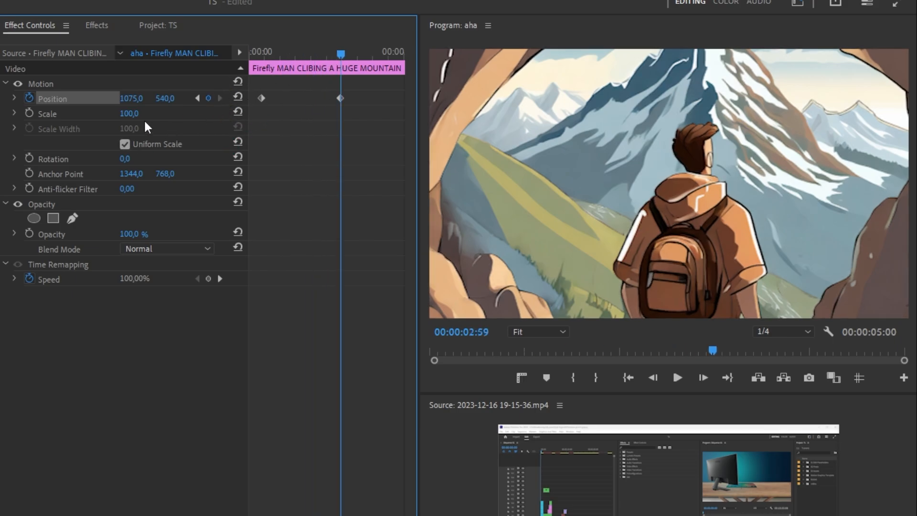
left_click_drag(130, 102, 250, 103)
Play the Position animation from the beginning of the sequence
key("Home")
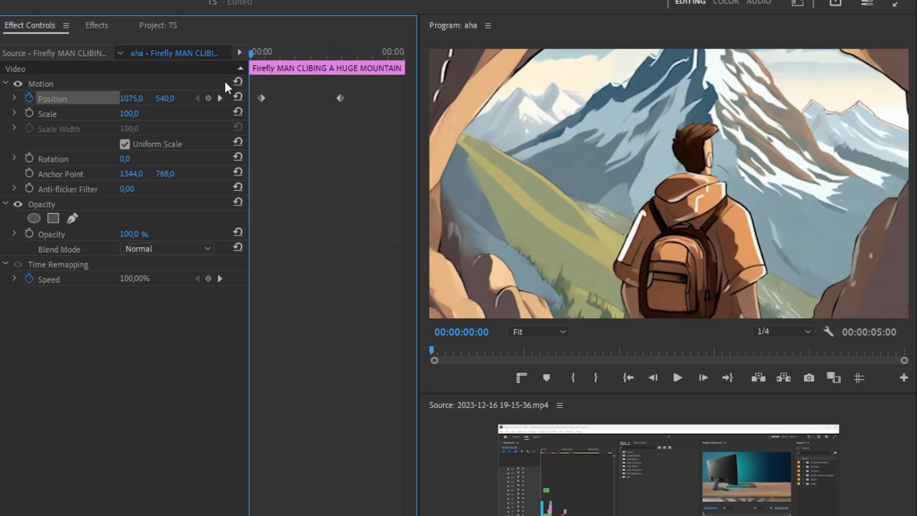
key("space")
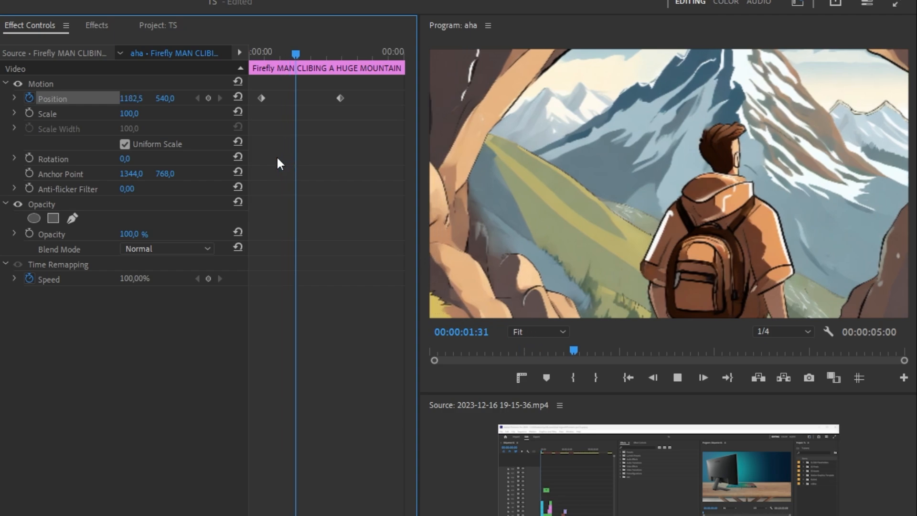
left_click(298, 65)
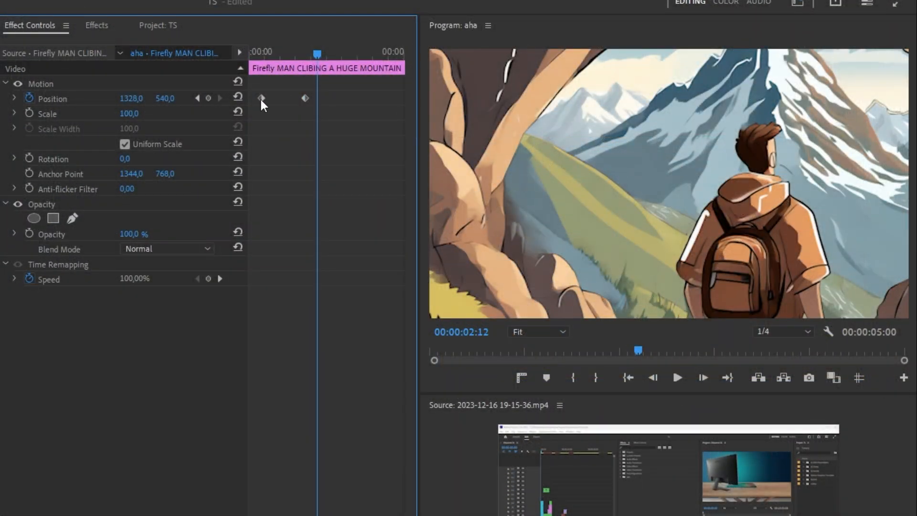
Set the first Position keyframe's temporal interpolation to Ease Out
right_click(262, 97)
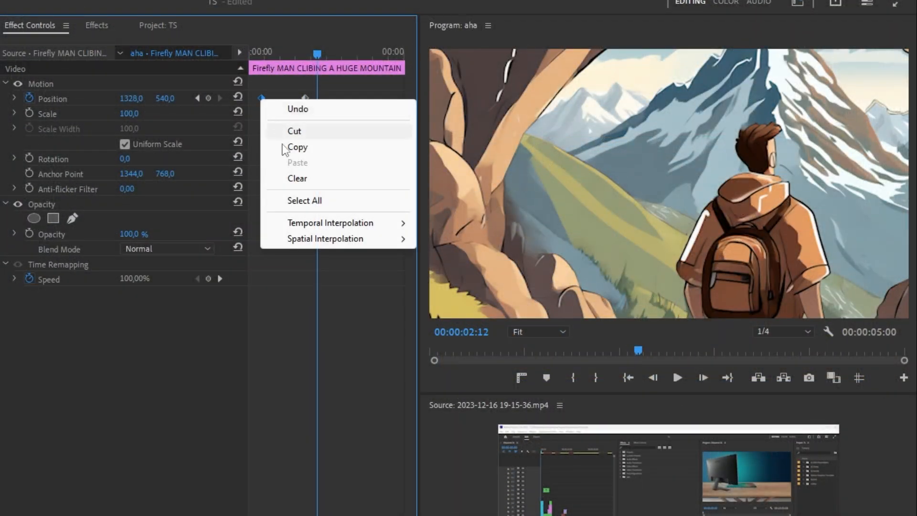
mouse_move(391, 223)
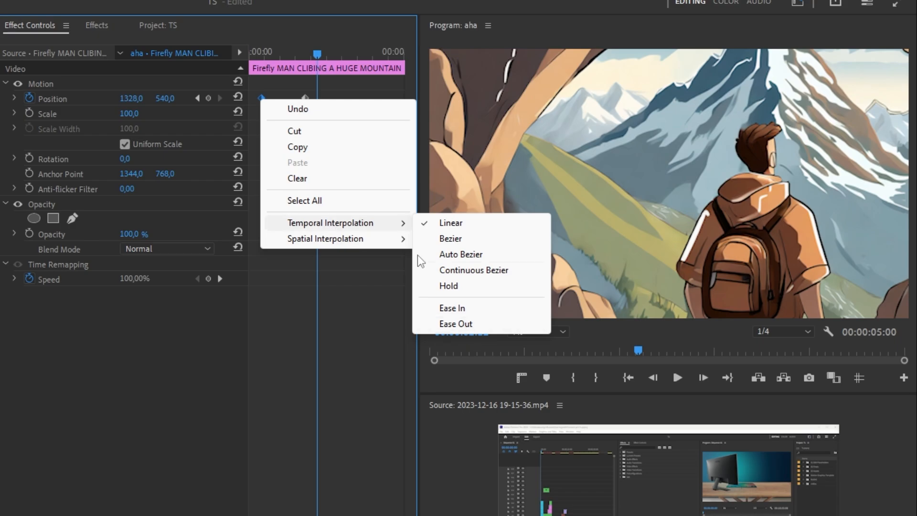
left_click(294, 55)
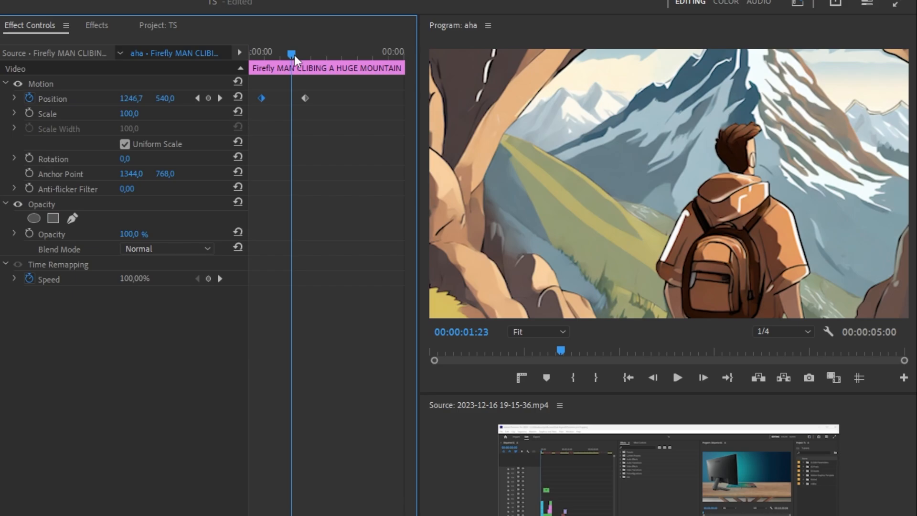
right_click(258, 106)
mouse_move(358, 229)
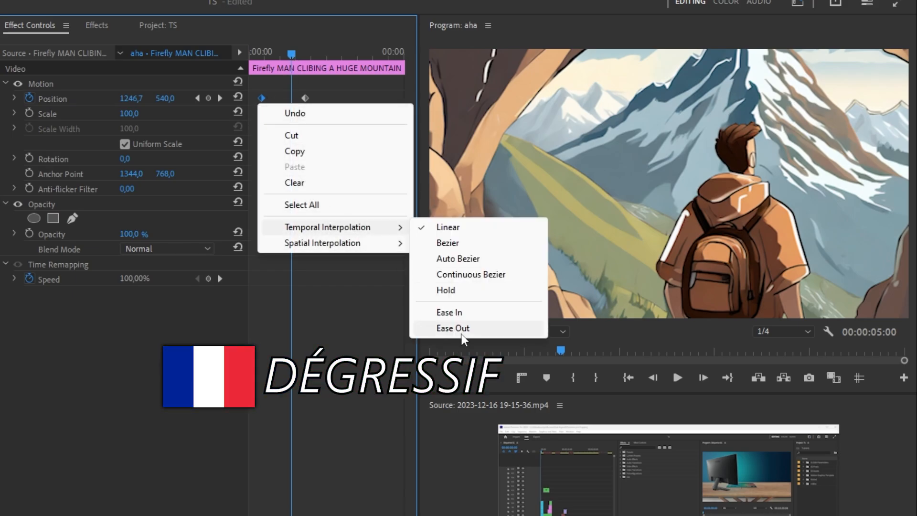
left_click(463, 330)
Set the second Position keyframe's temporal interpolation to Ease In
right_click(305, 98)
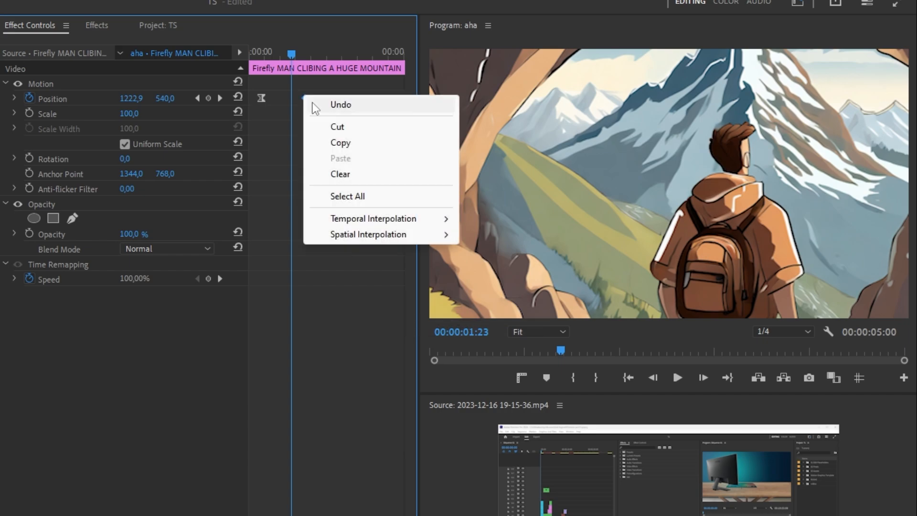
mouse_move(413, 220)
left_click(496, 304)
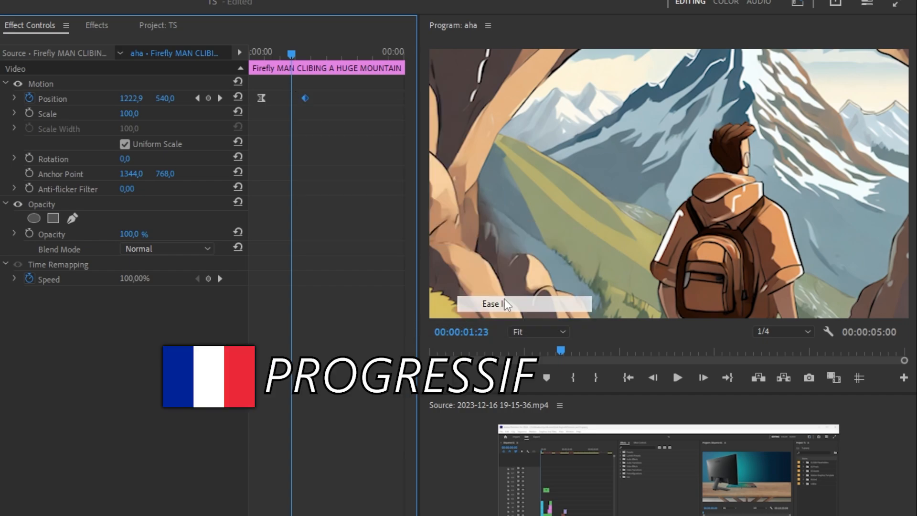